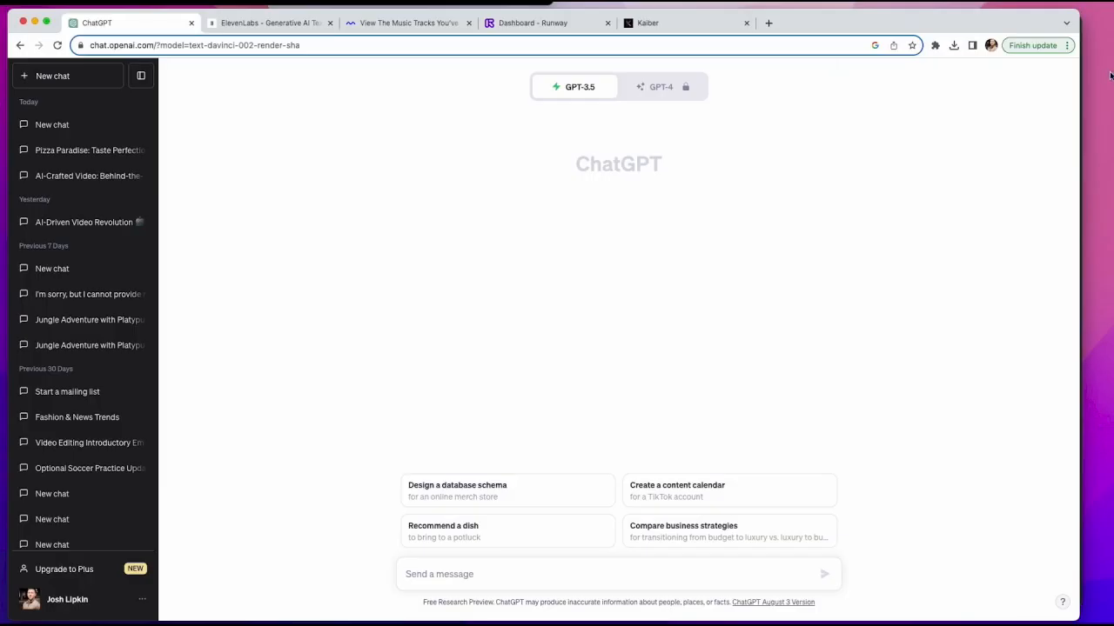
# Ask for a 20 second script for a pizza place and refine it with the request "remove direction", sent twice
pyautogui.write('w')
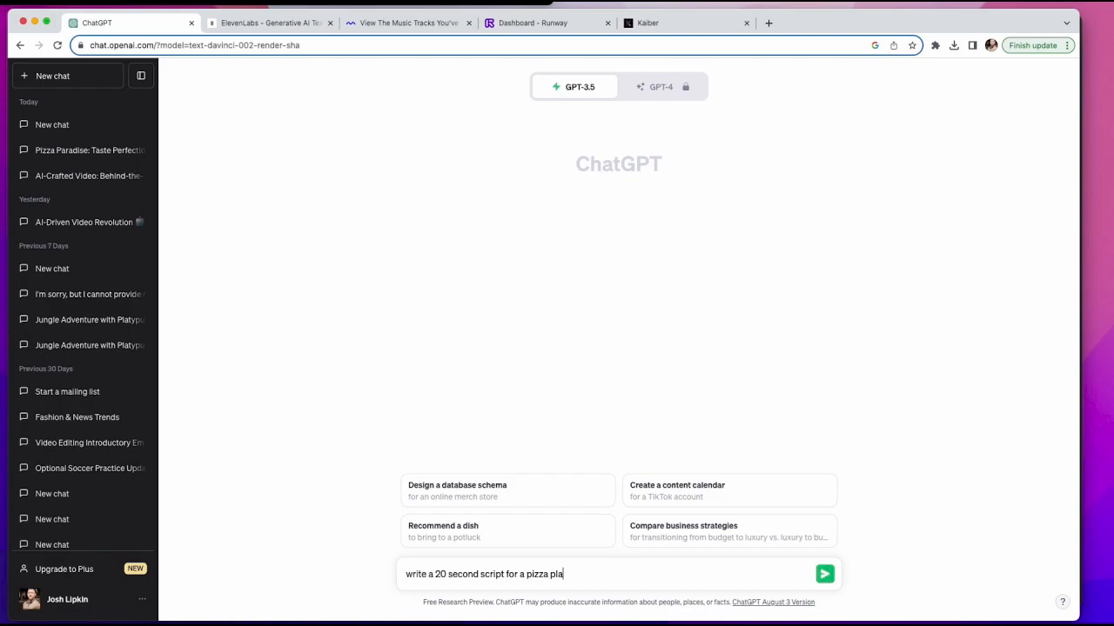
pyautogui.press('Return')
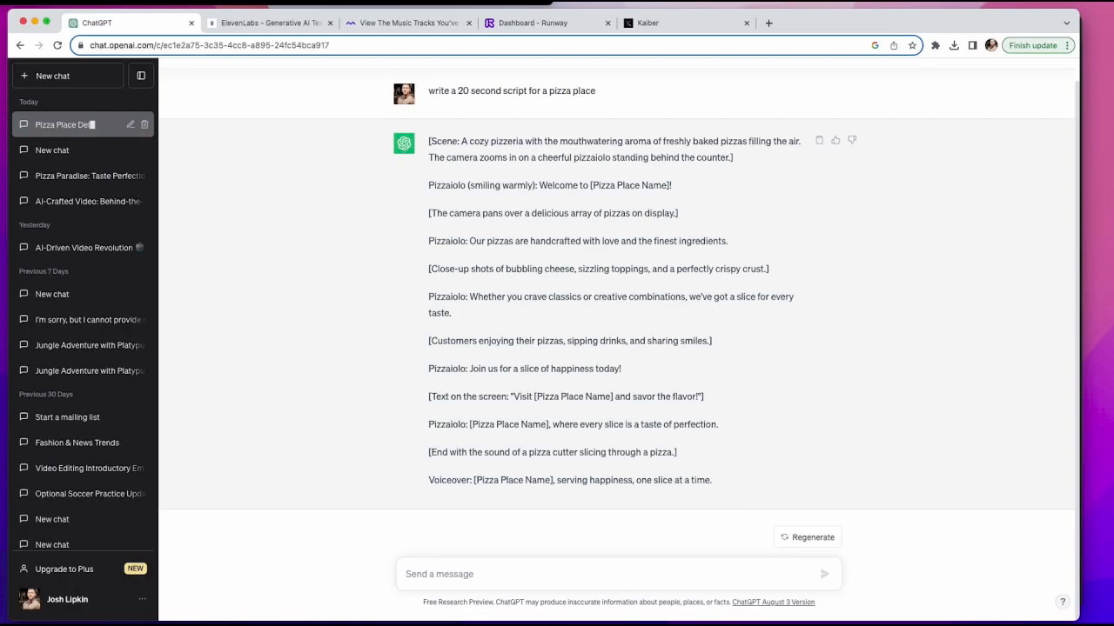
pyautogui.write('remove direction')
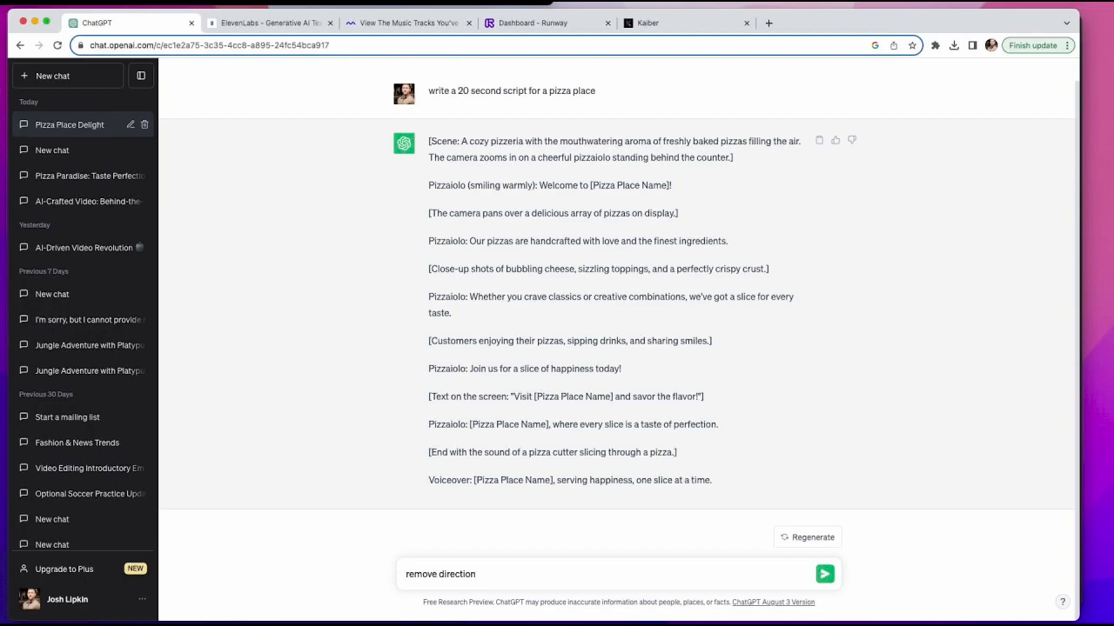
pyautogui.press('Return')
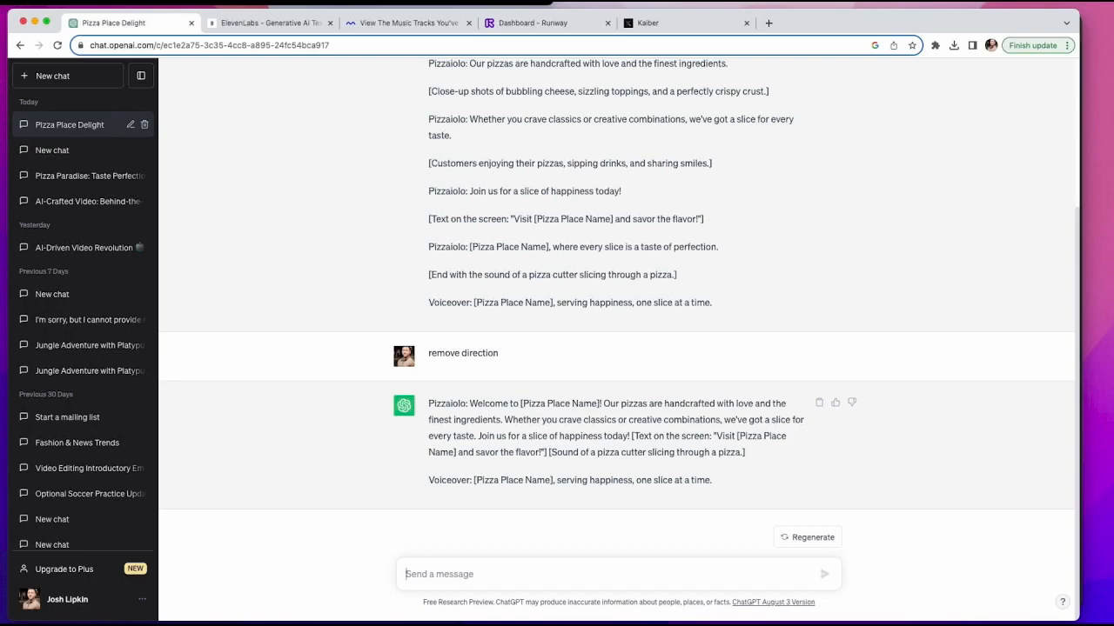
pyautogui.write('remove direction')
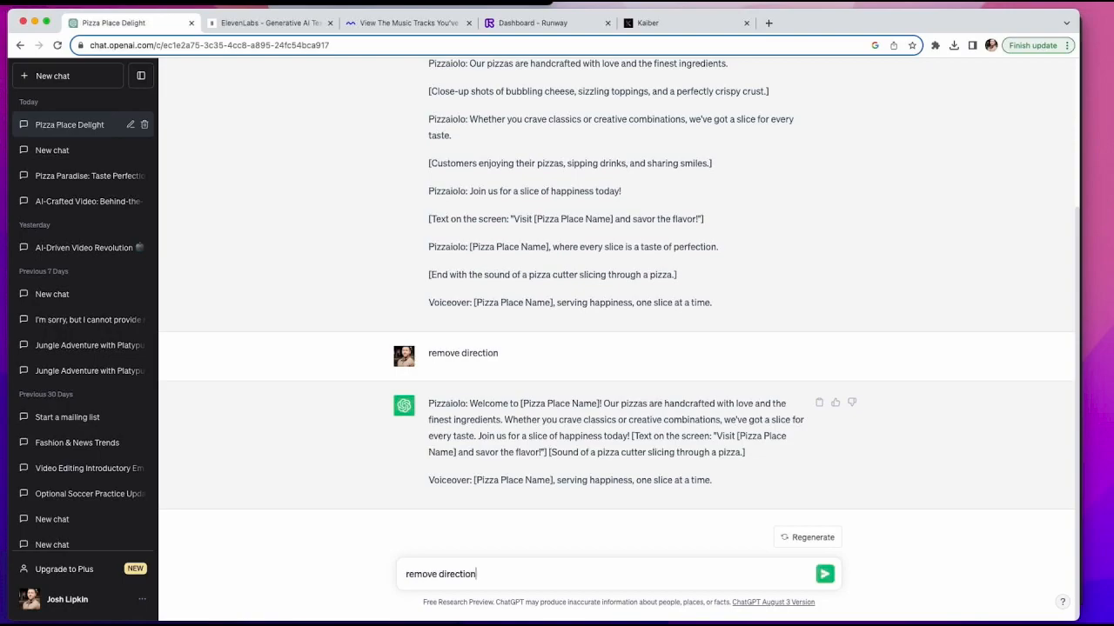
pyautogui.press('Return')
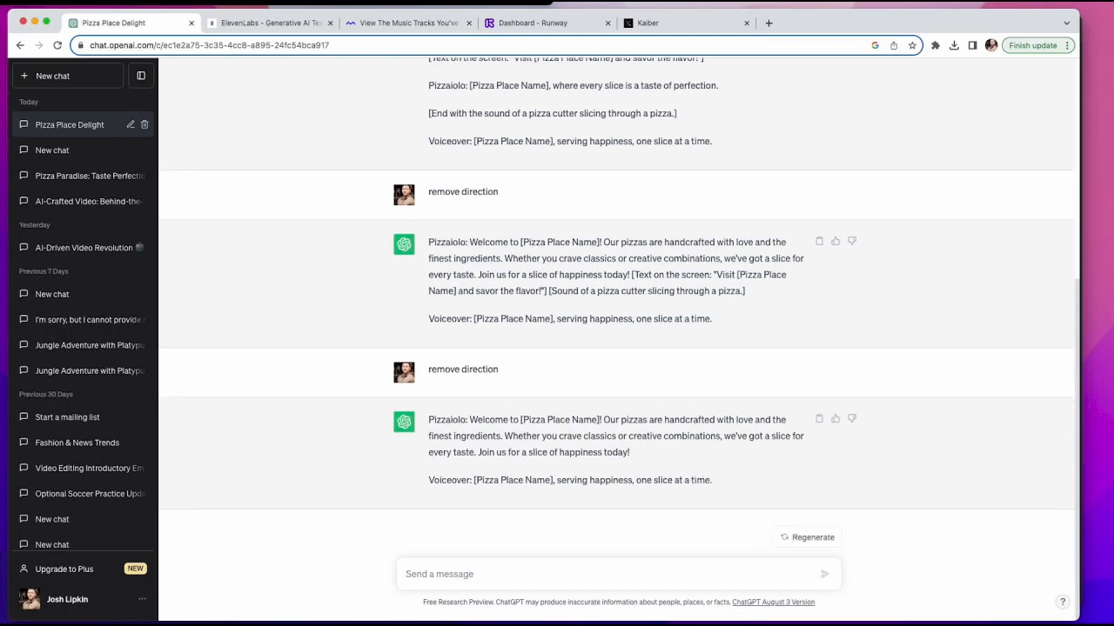
# Request that the place be called johnny's pizza and copy the complete revised script
pyautogui.write("call the place johnny's pizza")
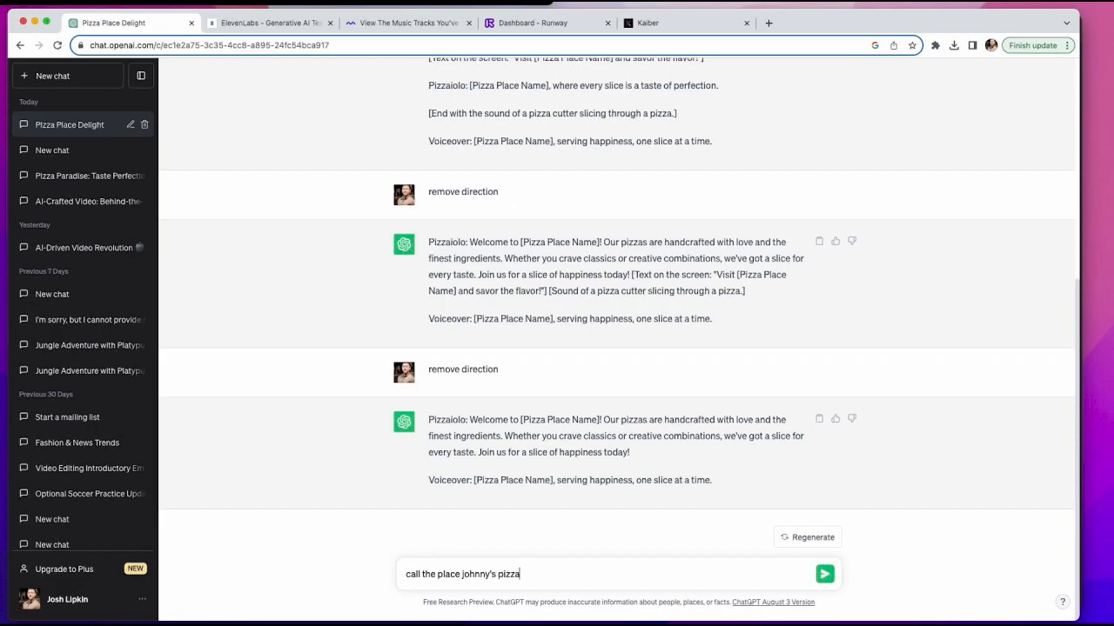
pyautogui.press('Return')
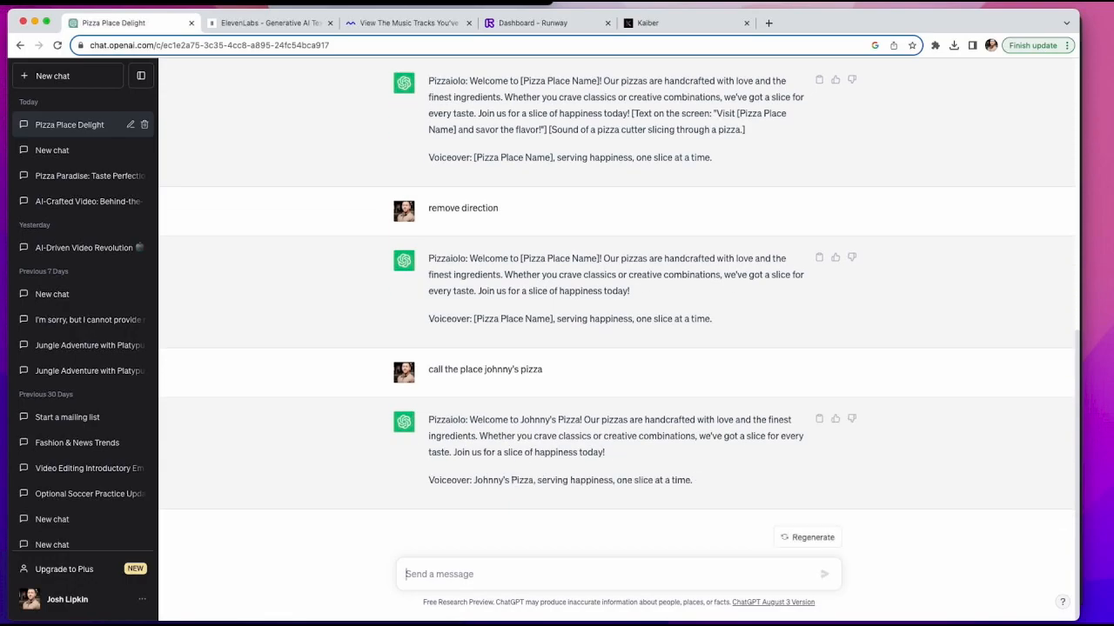
pyautogui.moveTo(428, 419); pyautogui.dragTo(692, 480)
pyautogui.press('super+c')
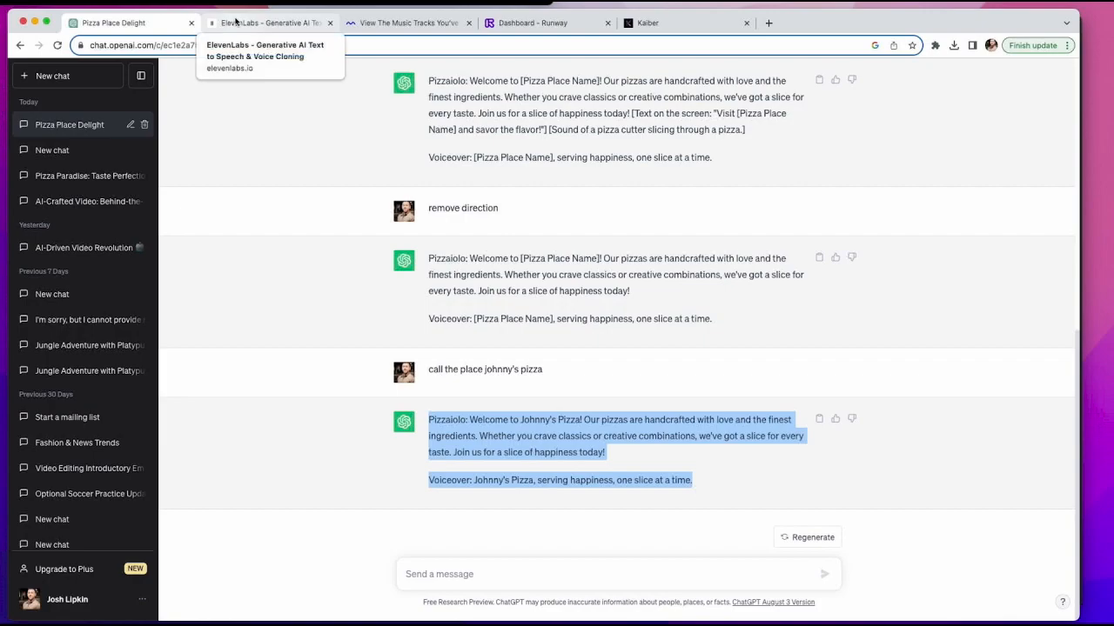
# Paste the script into ElevenLabs Speech Synthesis and remove the "Pizzaiolo:" and "Voiceover:" speaker labels
pyautogui.click(270, 23)
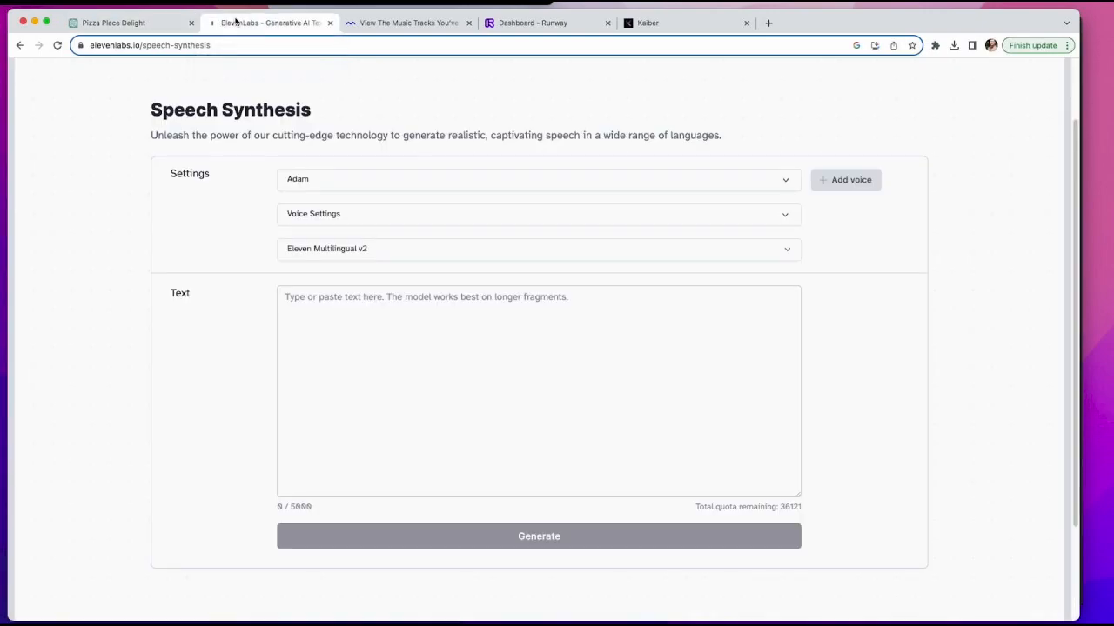
pyautogui.click(362, 319)
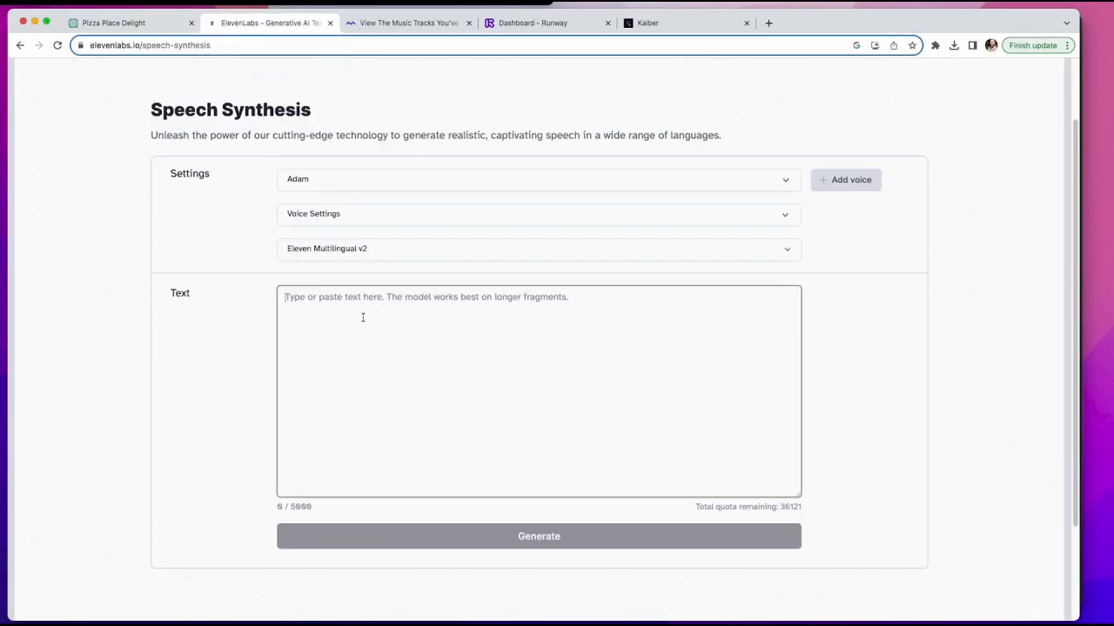
pyautogui.press('super+v')
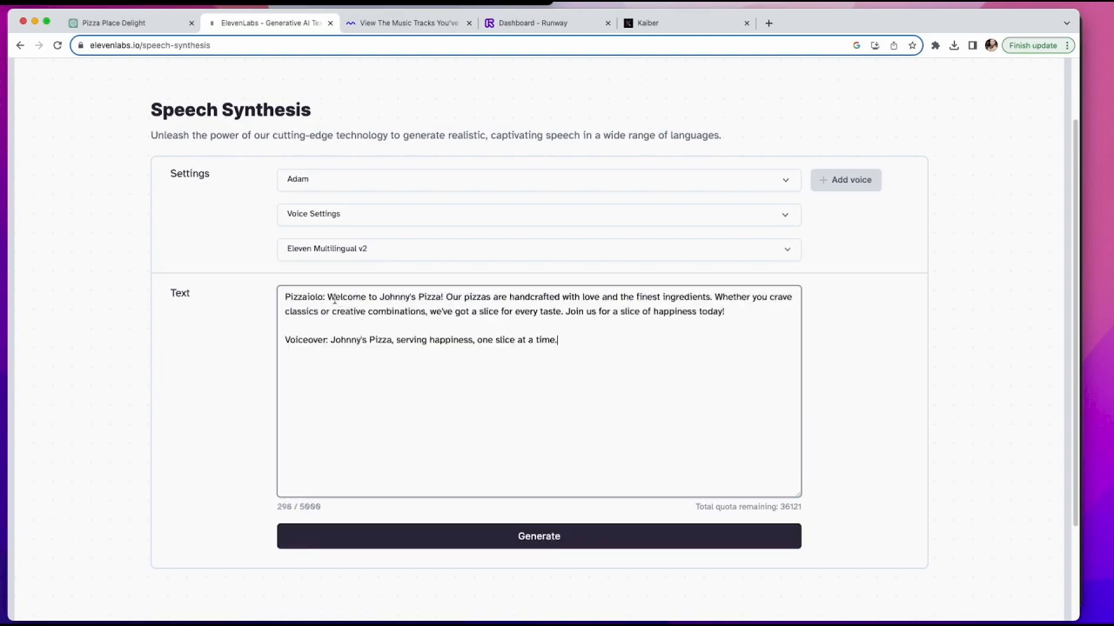
pyautogui.moveTo(328, 296); pyautogui.dragTo(272, 301)
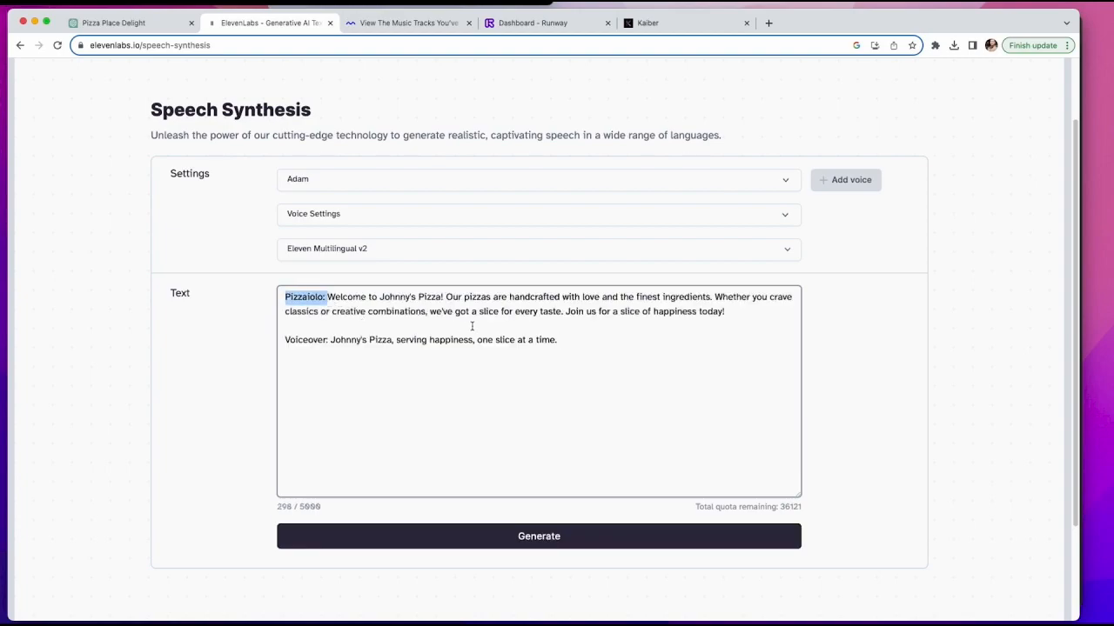
pyautogui.press('BackSpace')
pyautogui.moveTo(330, 342); pyautogui.dragTo(281, 340)
pyautogui.press('BackSpace')
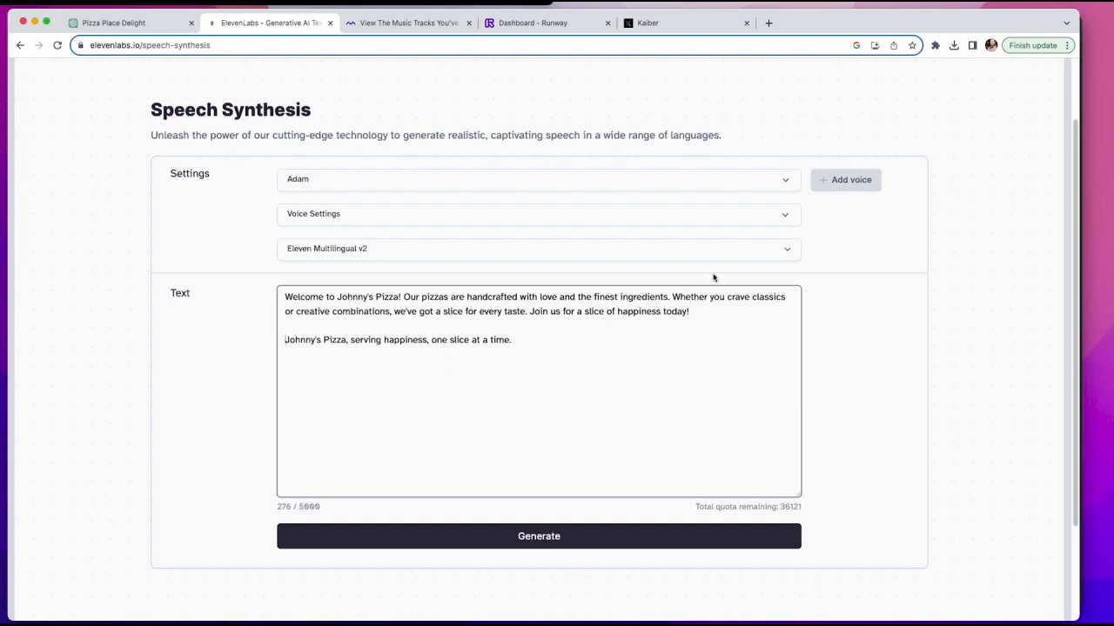
# Listen to previews of the premade Adam and Antoni voices and browse the other available voices
pyautogui.click(788, 181)
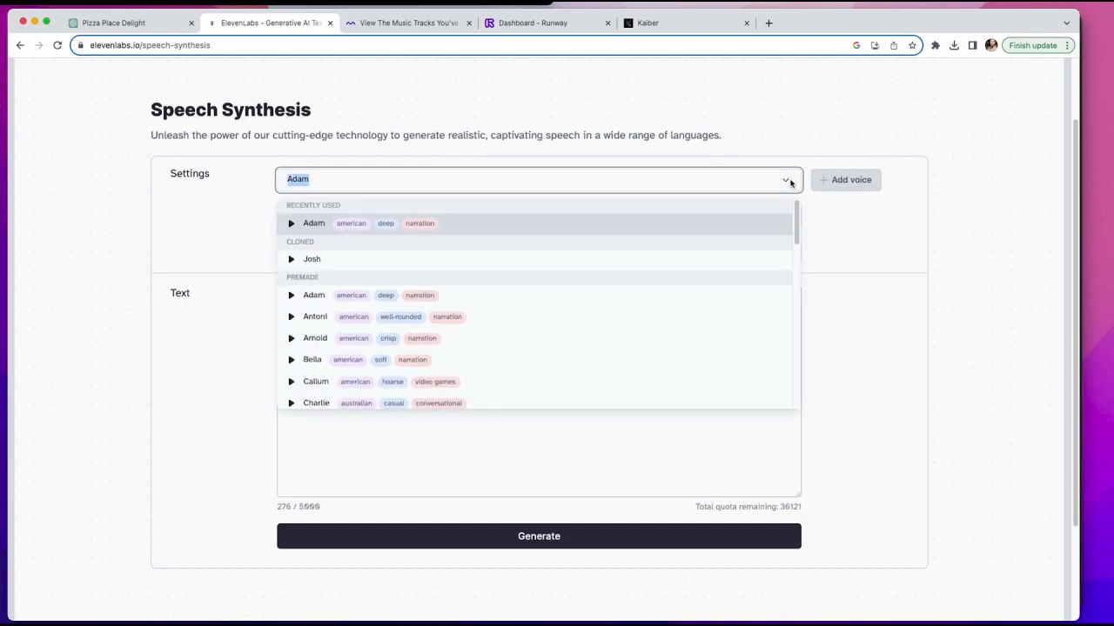
pyautogui.click(291, 223)
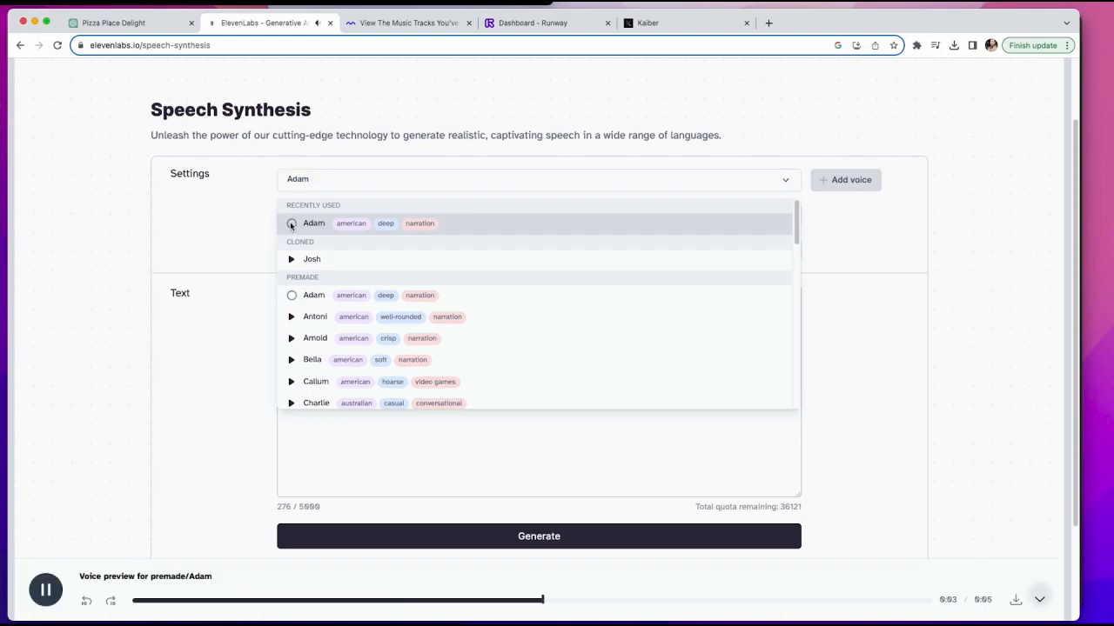
pyautogui.click(270, 359)
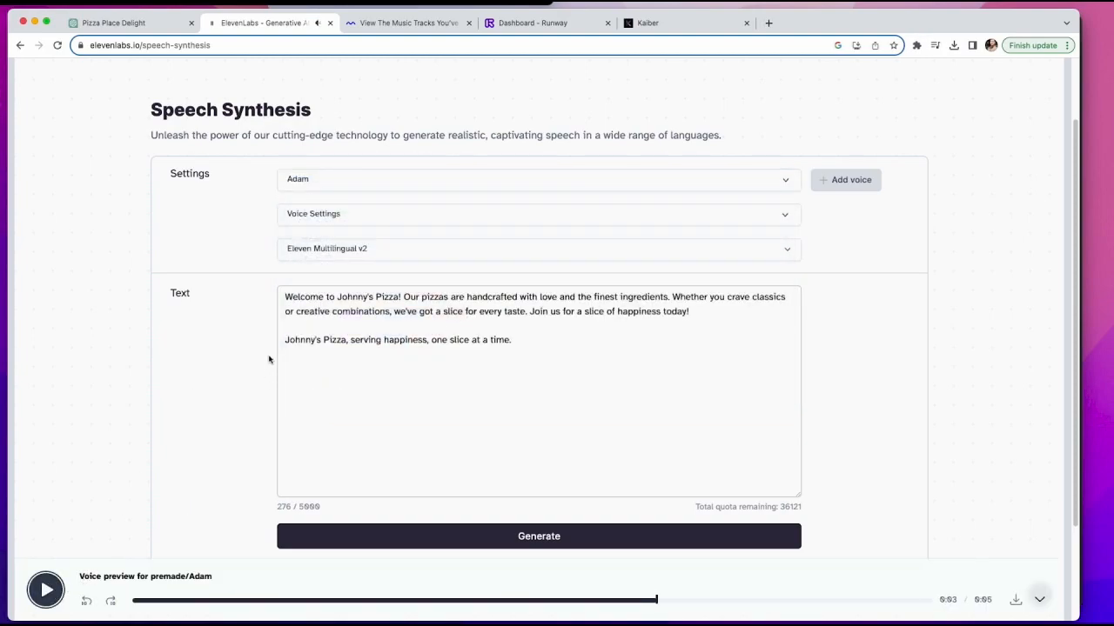
pyautogui.click(790, 180)
pyautogui.click(291, 317)
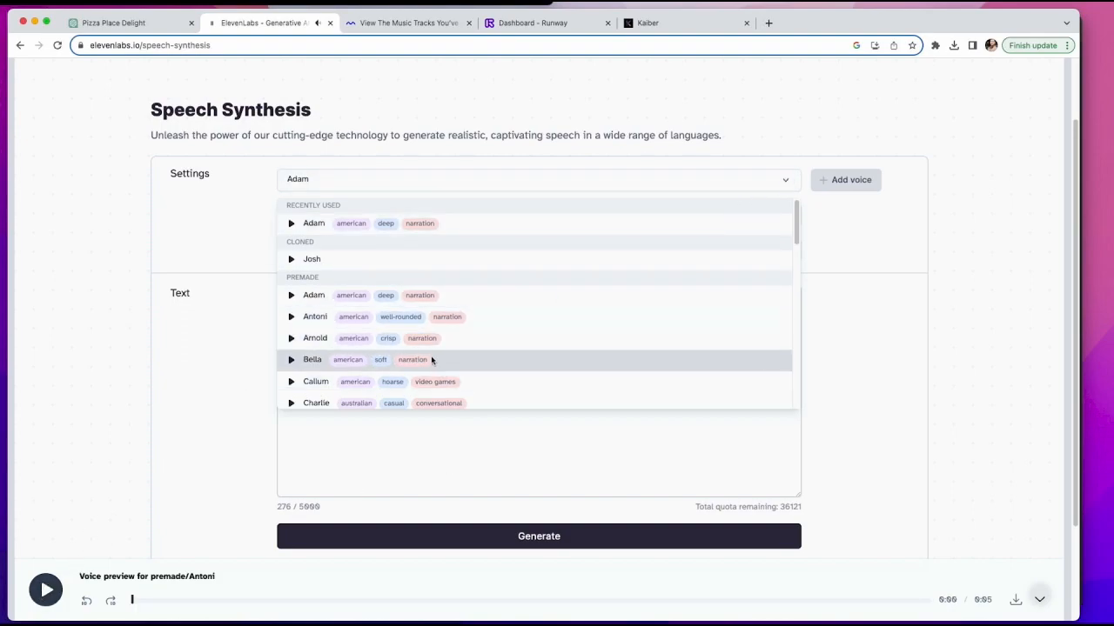
pyautogui.scroll(-3, 432, 361)
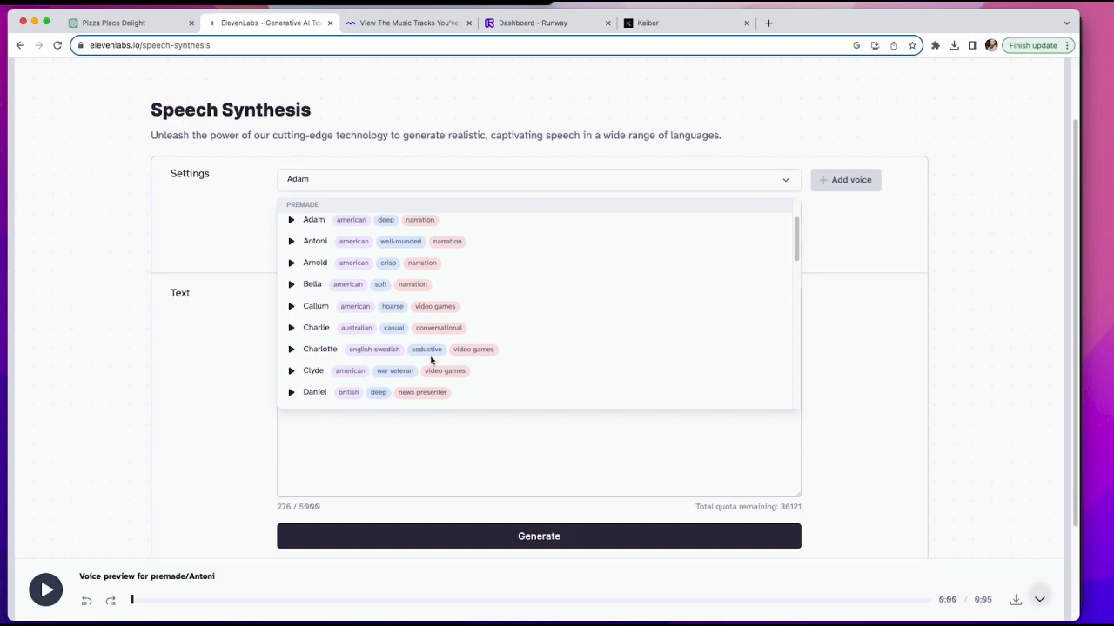
pyautogui.scroll(-5, 431, 360)
# Search the voices for "italian", choose Giovanni, and generate the speech from the script
pyautogui.click(407, 162)
pyautogui.write('i')
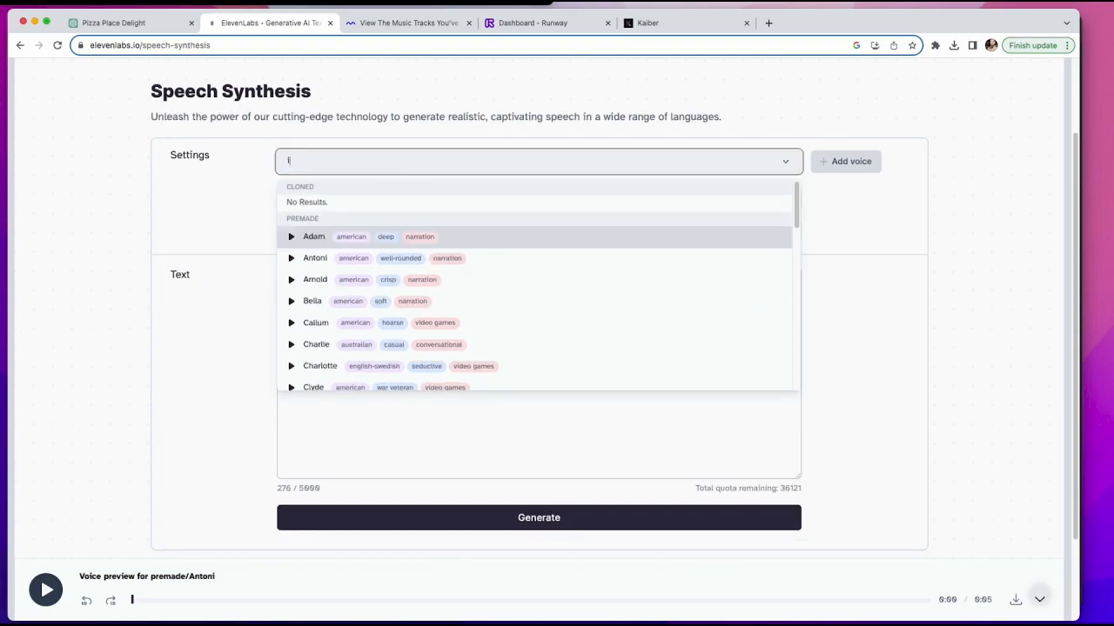
pyautogui.write('talian')
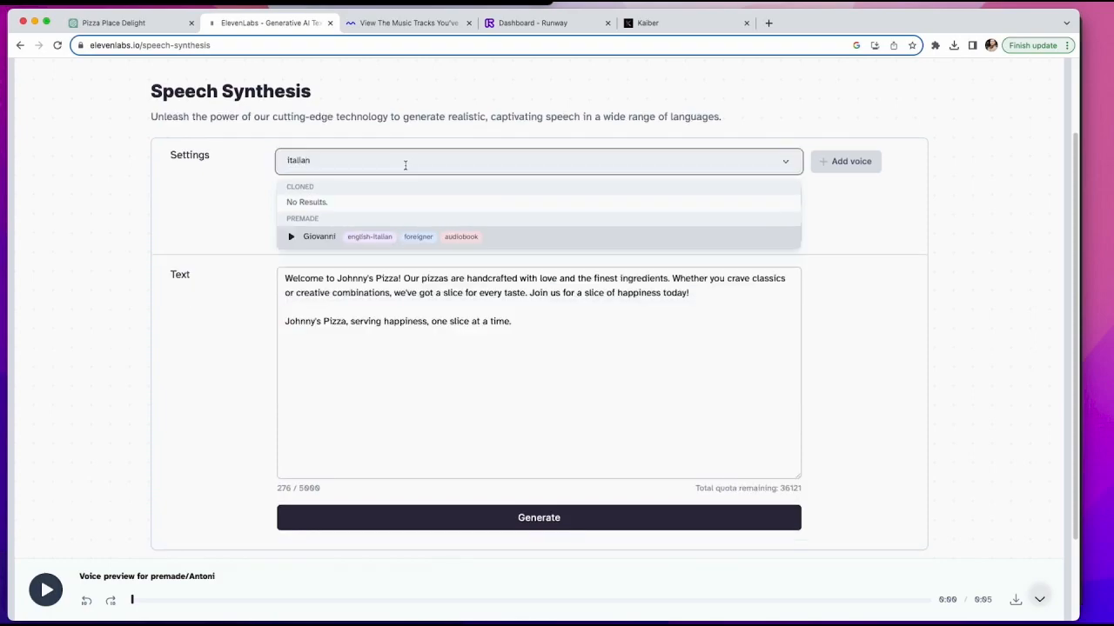
pyautogui.click(291, 237)
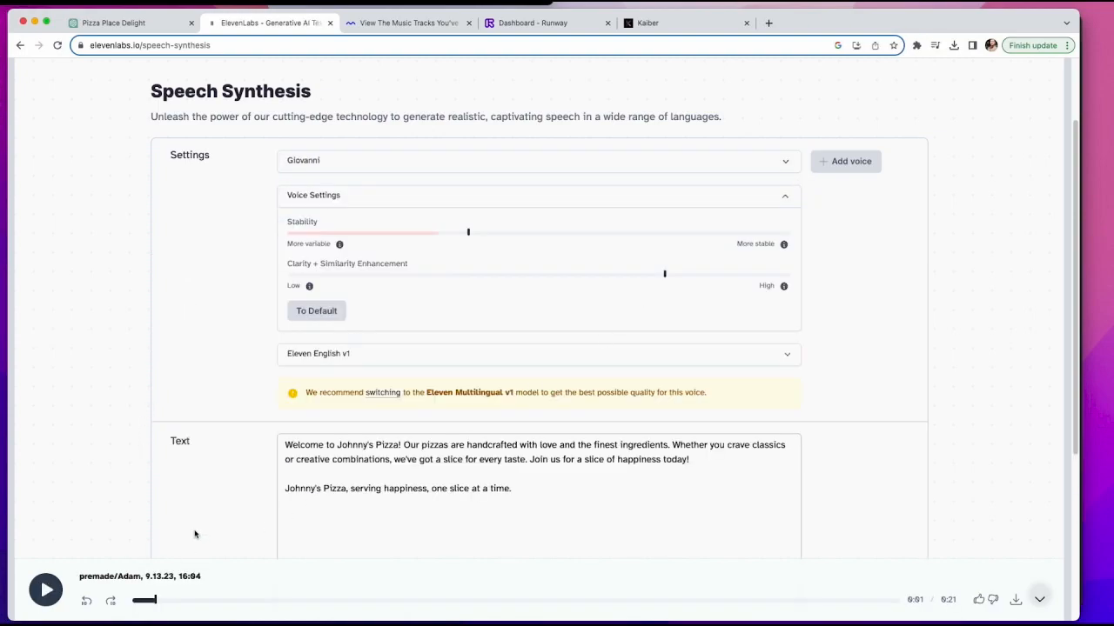
pyautogui.scroll(-3, 209, 536)
pyautogui.click(486, 420)
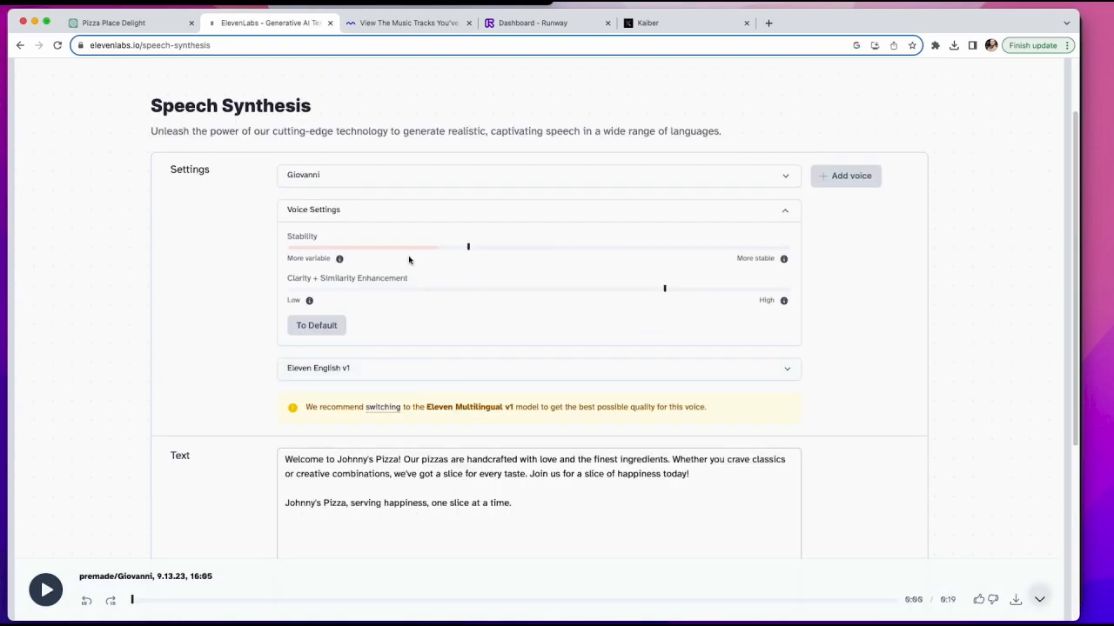
# Raise the Giovanni voice's Stability well towards More stable and regenerate the speech
pyautogui.moveTo(340, 261)
pyautogui.scroll(-2, 511, 441)
pyautogui.scroll(-3, 513, 445)
pyautogui.click(522, 497)
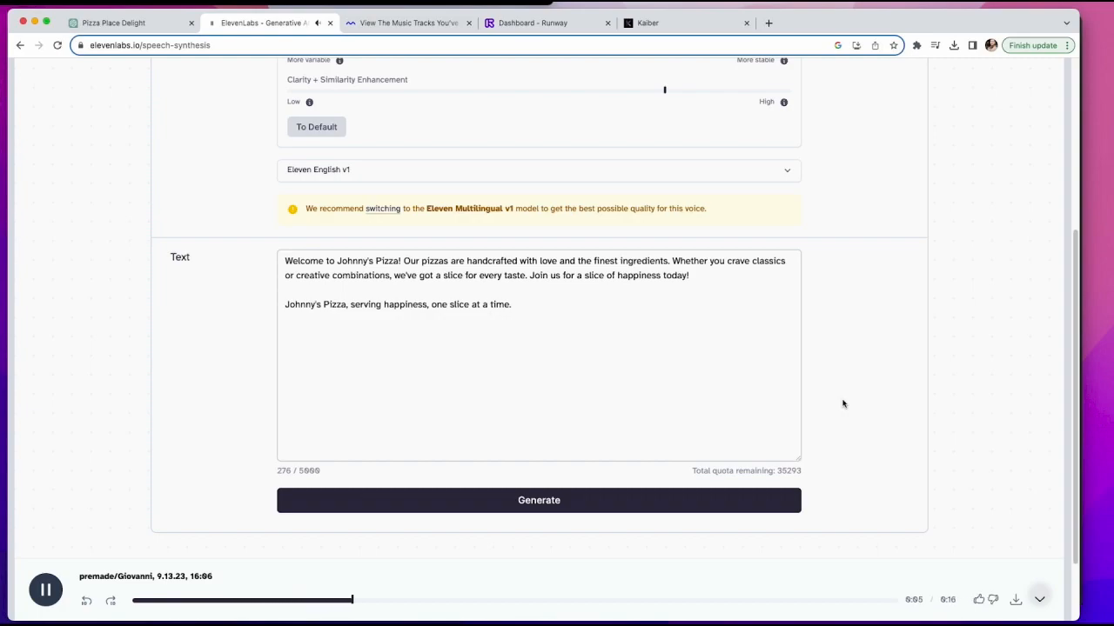
# Download the generated voiceover into a new Desktop folder named AI PROMO, keeping the suggested file name
pyautogui.scroll(5, 842, 404)
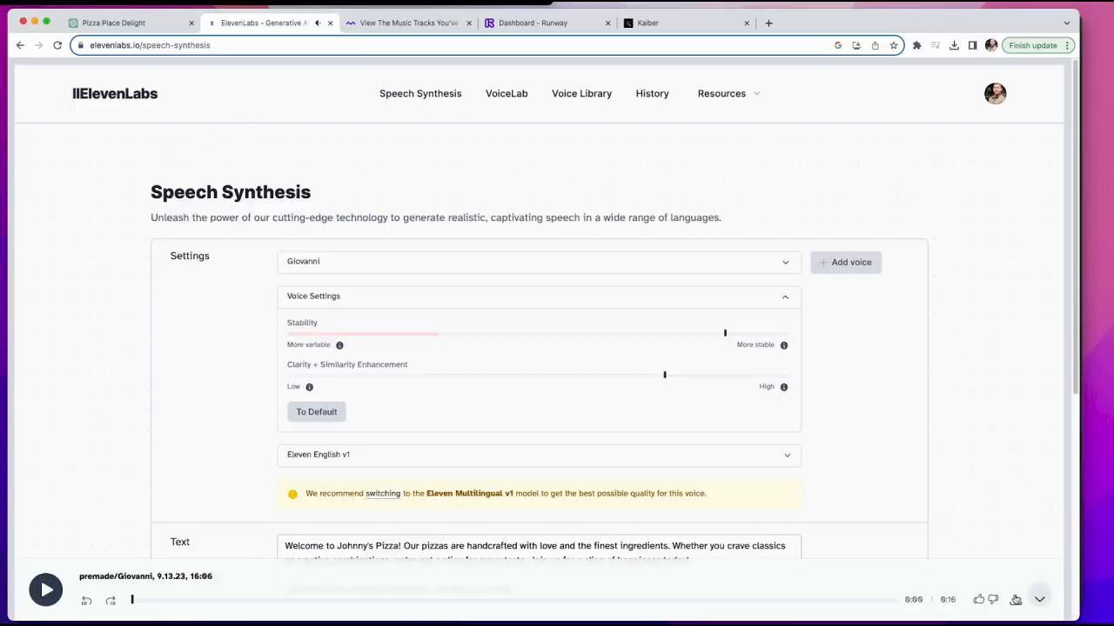
pyautogui.click(1016, 600)
pyautogui.click(252, 517)
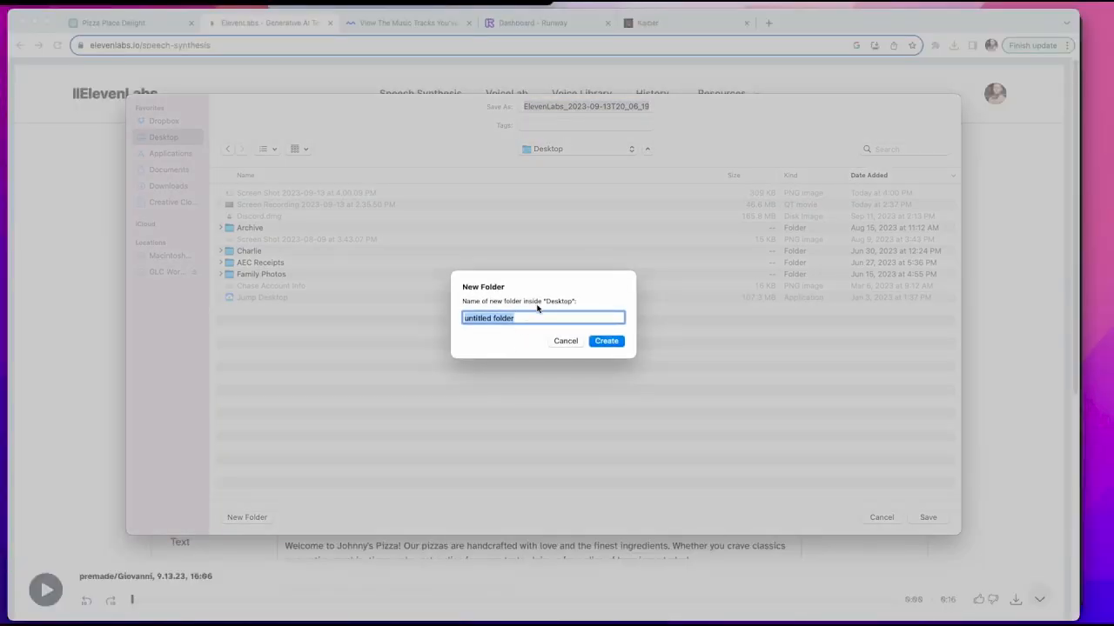
pyautogui.write('AI PROMO')
pyautogui.press('Return')
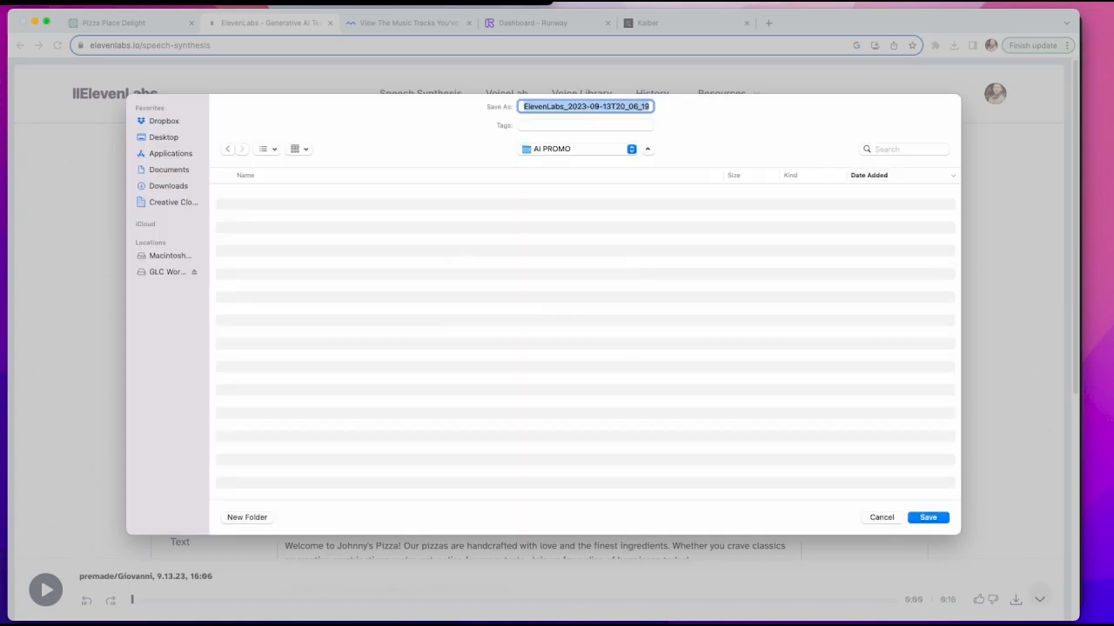
pyautogui.click(928, 516)
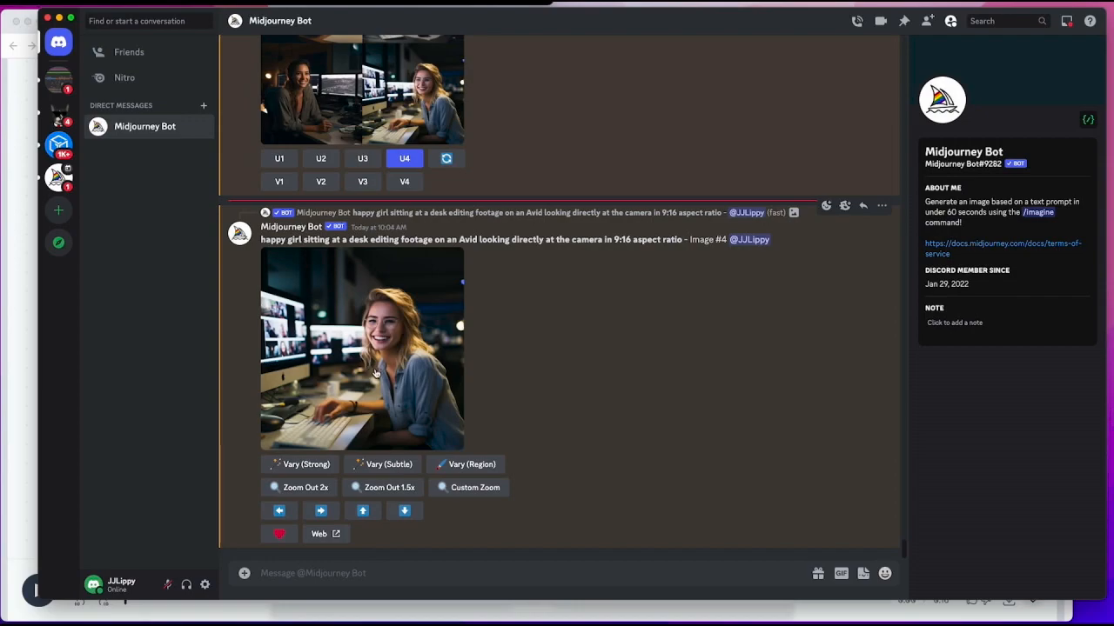
# Switch to Discord and review the earlier prompts and generated images in the Midjourney Bot conversation
pyautogui.scroll(9, 376, 374)
pyautogui.scroll(7, 334, 510)
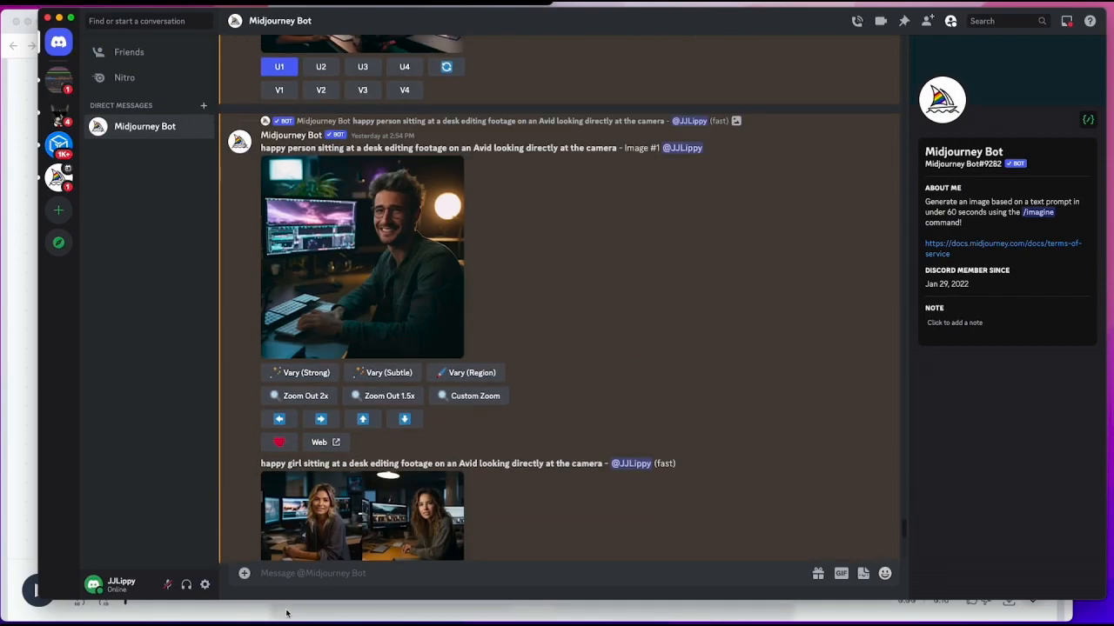
pyautogui.scroll(-5, 363, 205)
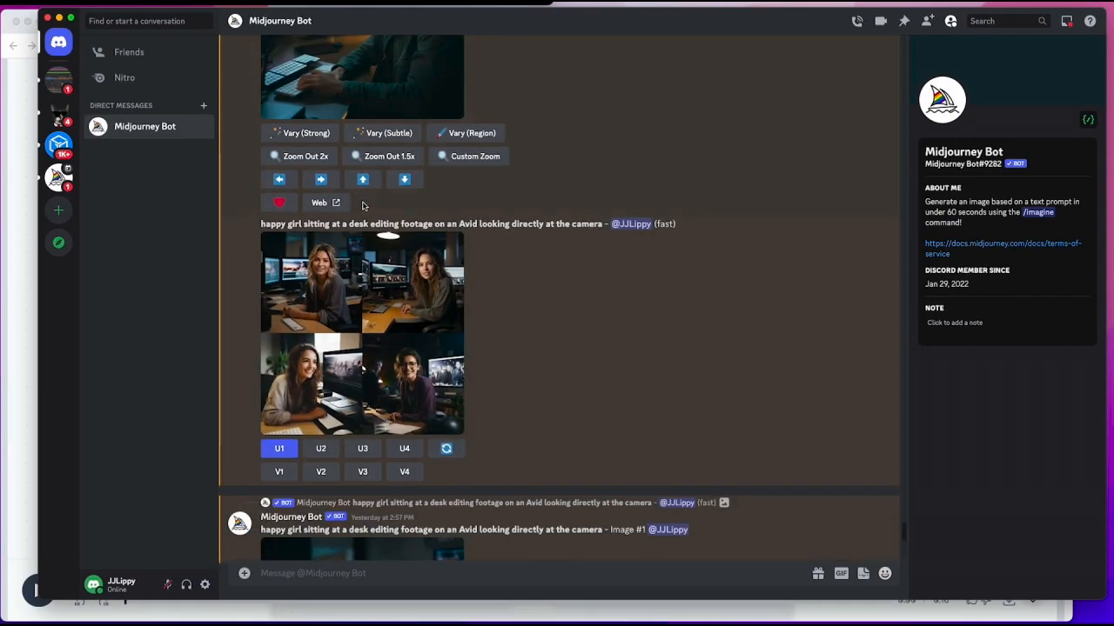
pyautogui.scroll(5, 363, 205)
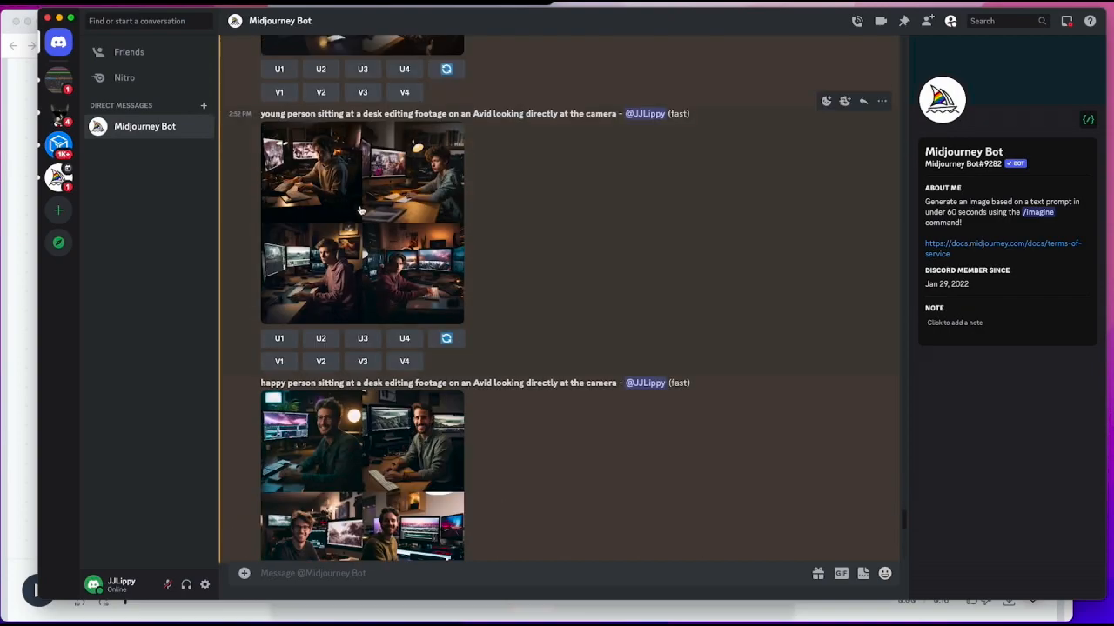
pyautogui.scroll(10, 361, 210)
pyautogui.scroll(-15, 359, 212)
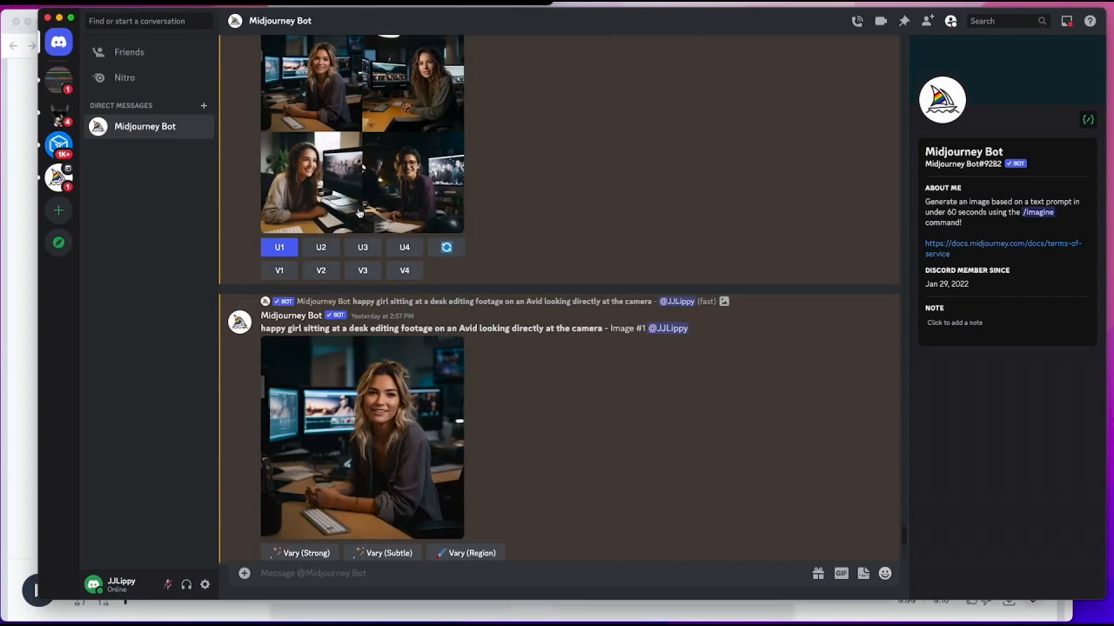
pyautogui.scroll(-10, 359, 211)
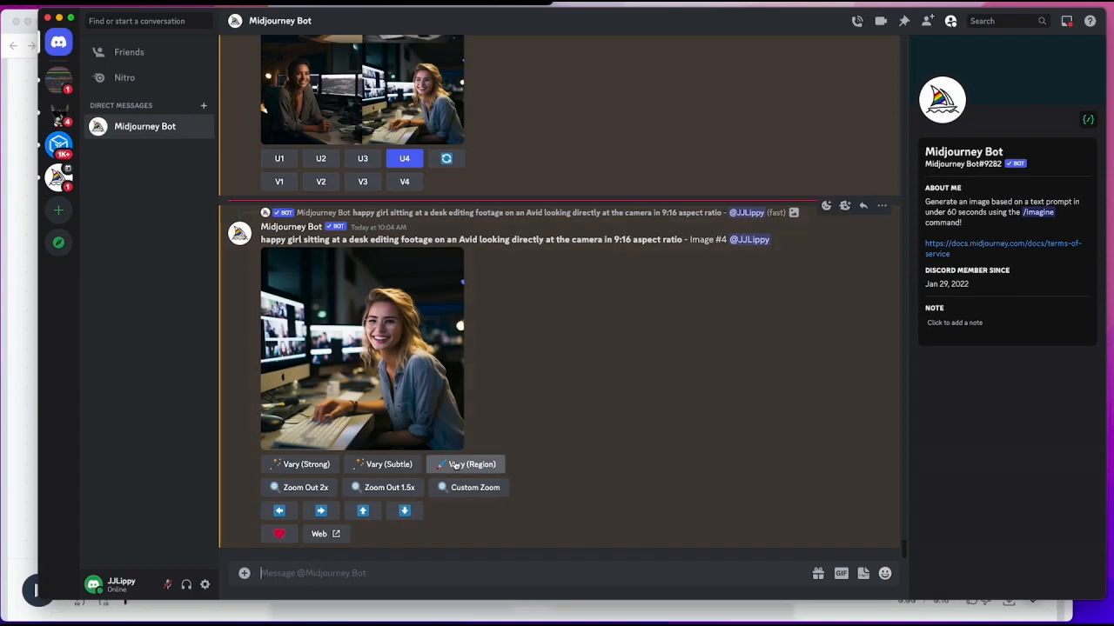
# Generate Midjourney images with the /imagine prompt "pizzaria street front" and view the finished grid enlarged
pyautogui.write('/')
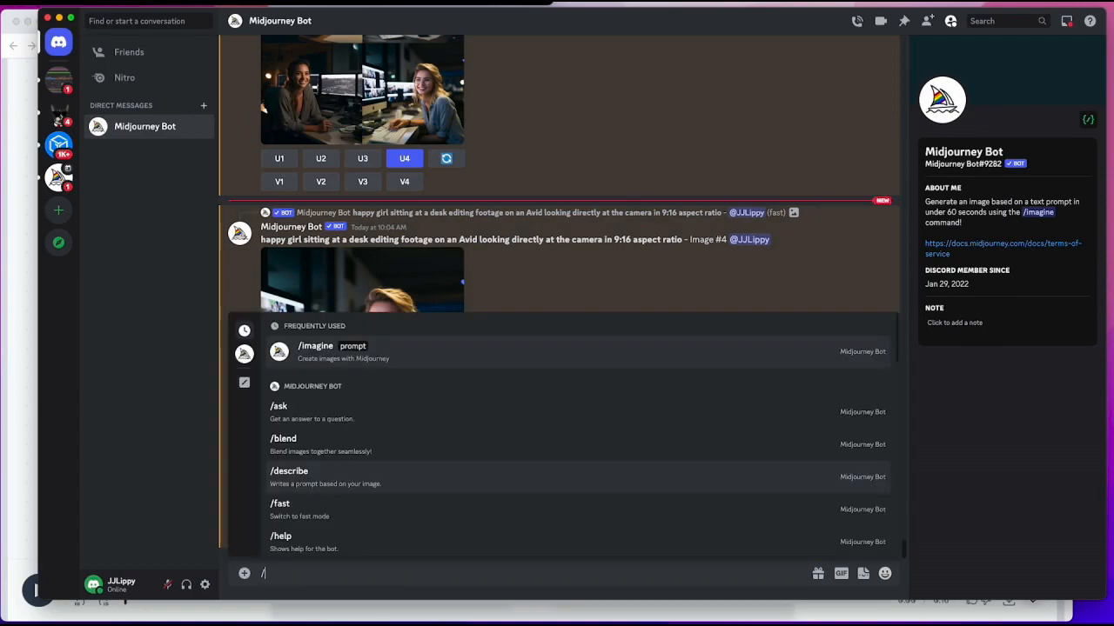
pyautogui.write('imag')
pyautogui.press('Tab')
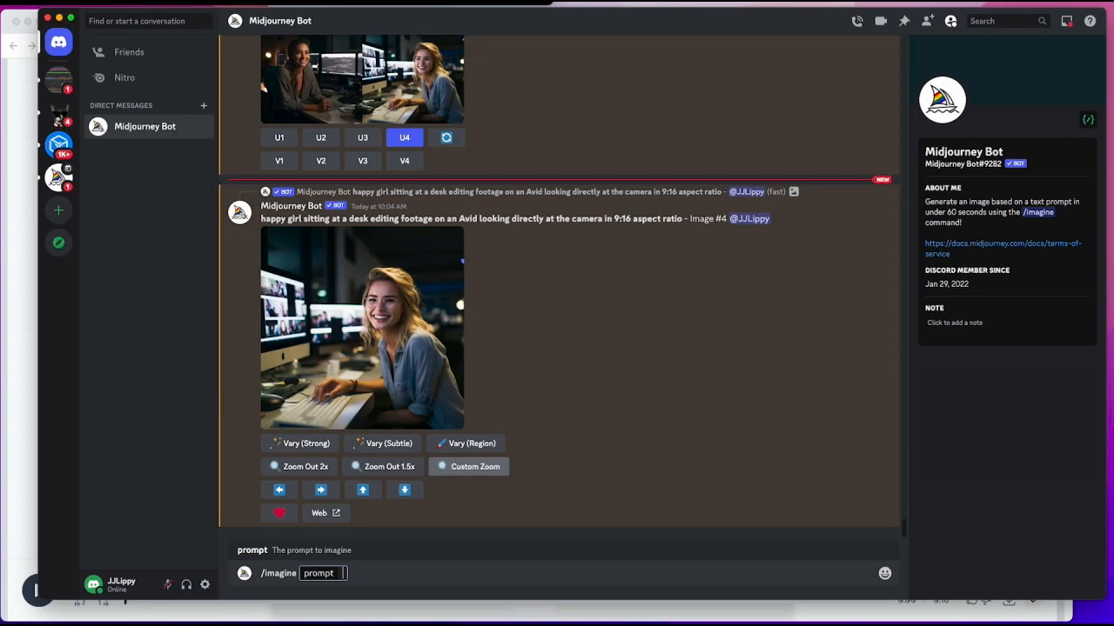
pyautogui.write('pizzaria street')
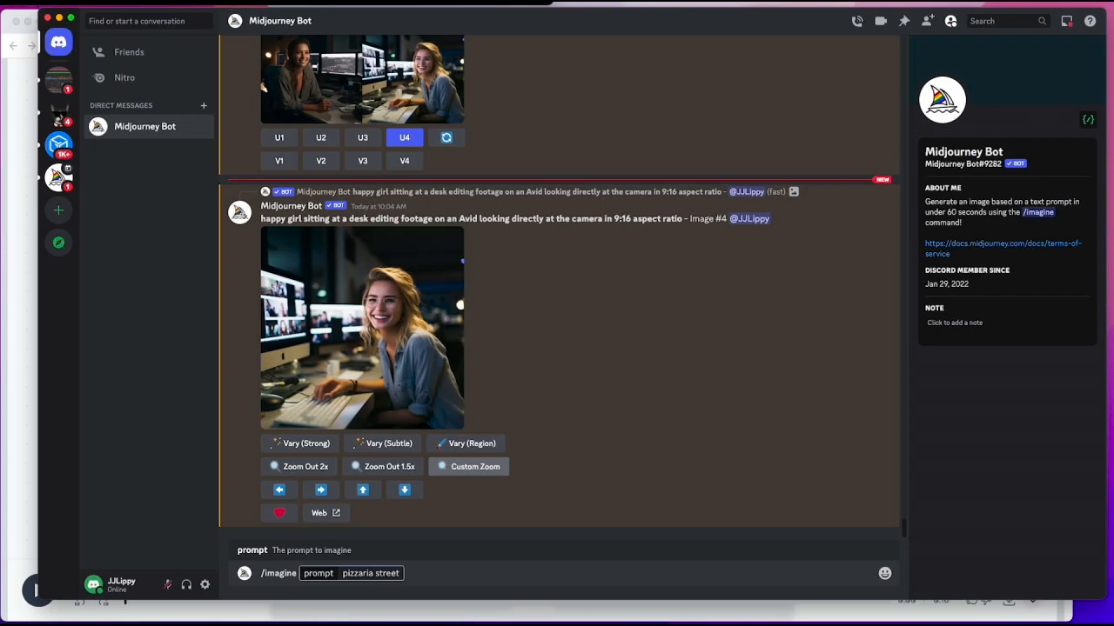
pyautogui.write(' scene')
pyautogui.press('Return')
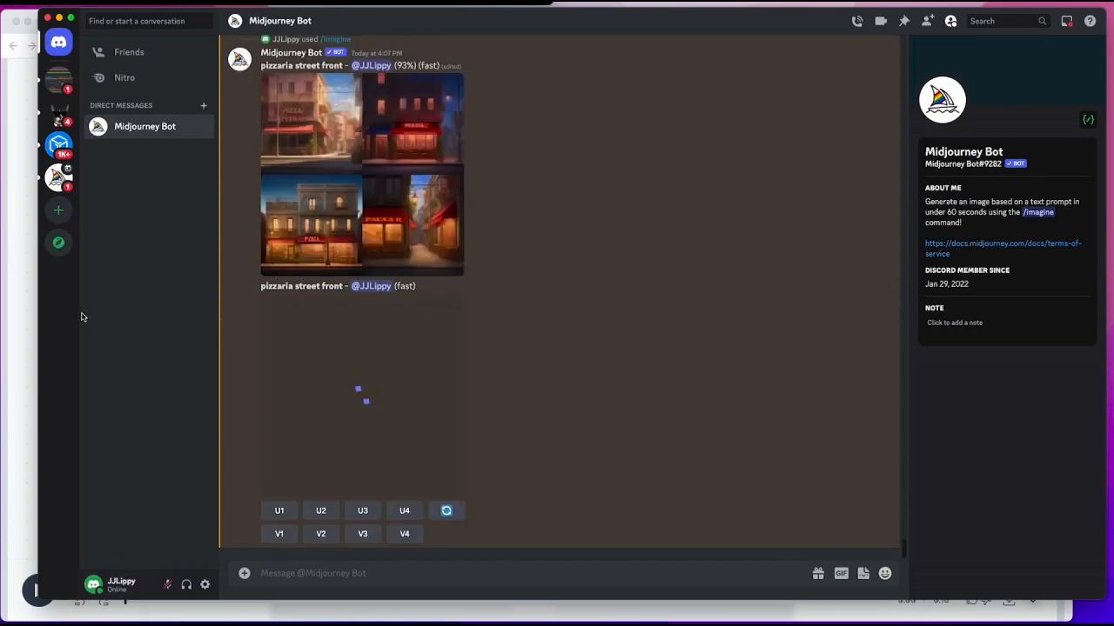
pyautogui.click(363, 426)
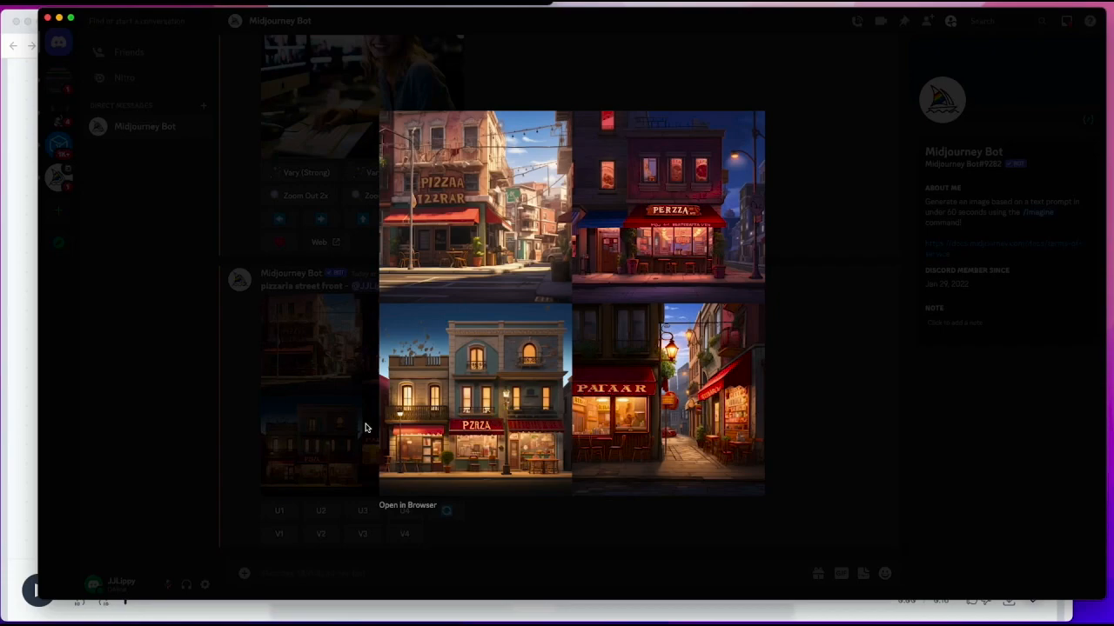
pyautogui.click(309, 433)
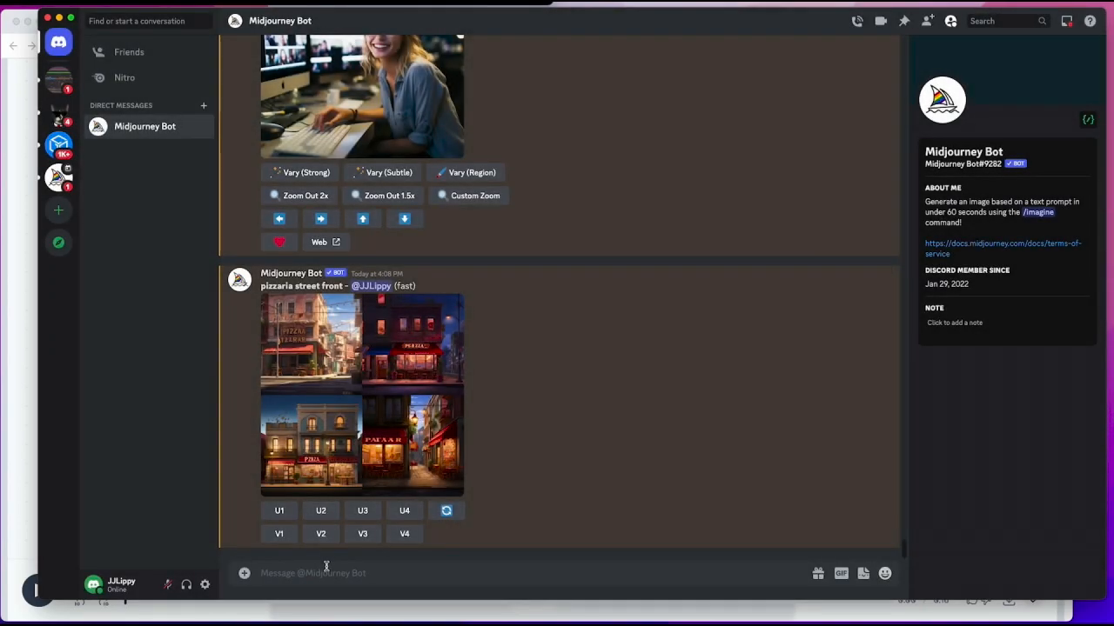
# Generate another set of images with the /imagine prompt "street front of an unnamed resturaunt"
pyautogui.write('/')
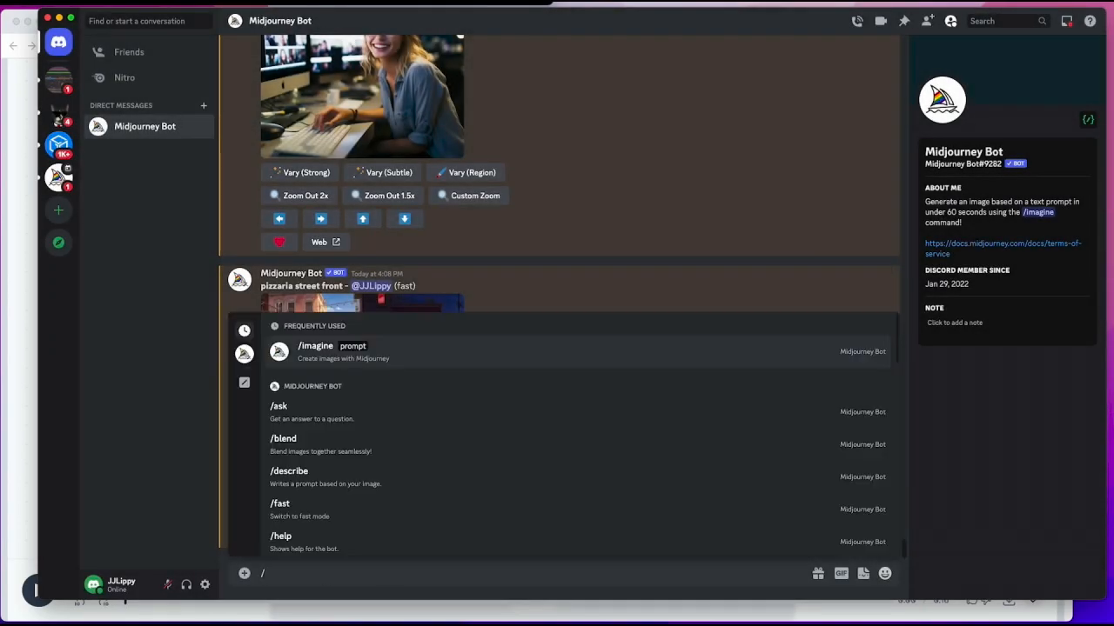
pyautogui.write('imagine prompt')
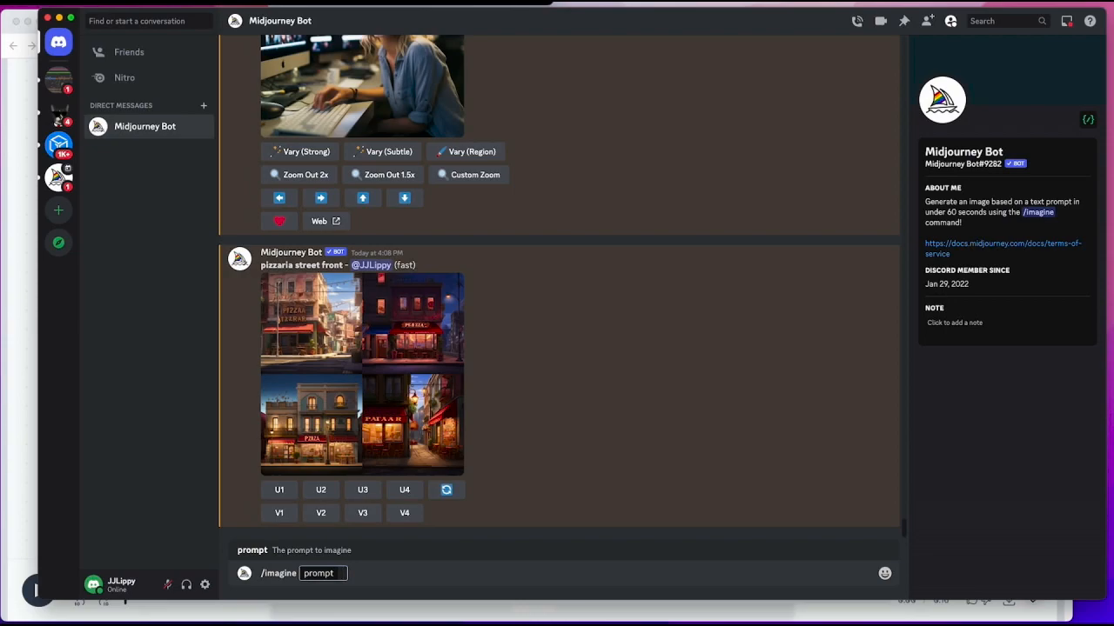
pyautogui.write('street front o')
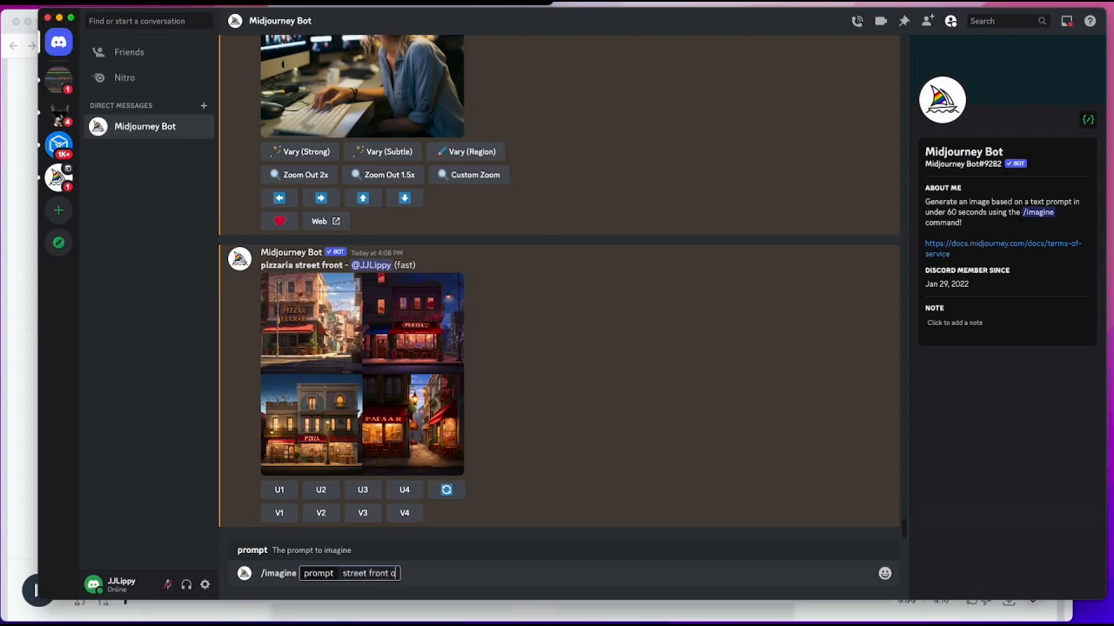
pyautogui.write('f an unnamed resturaunt')
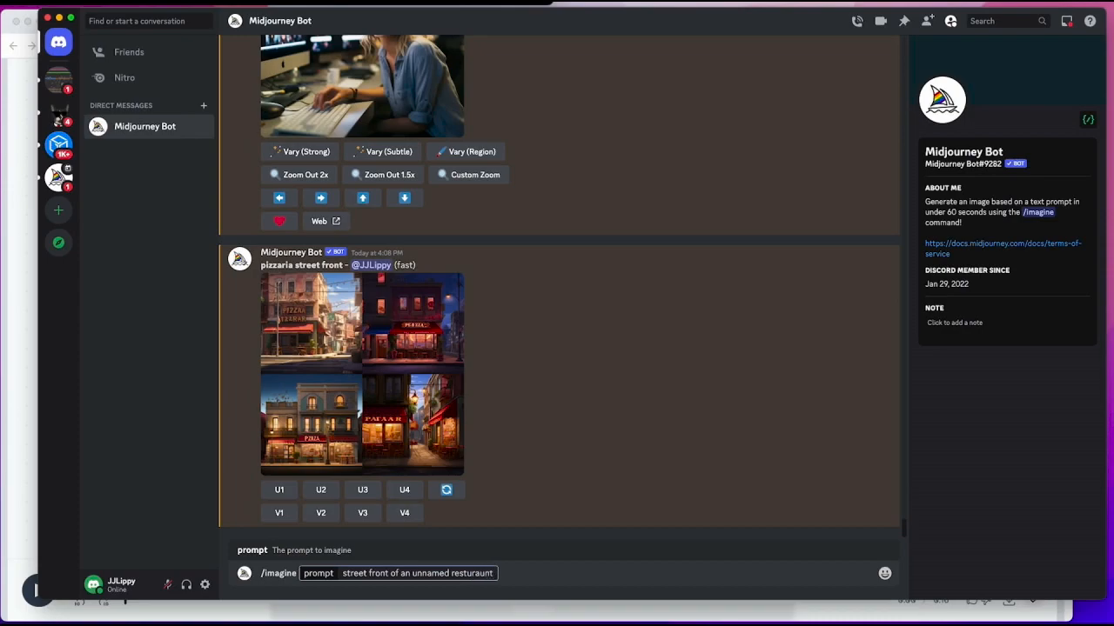
pyautogui.press('Return')
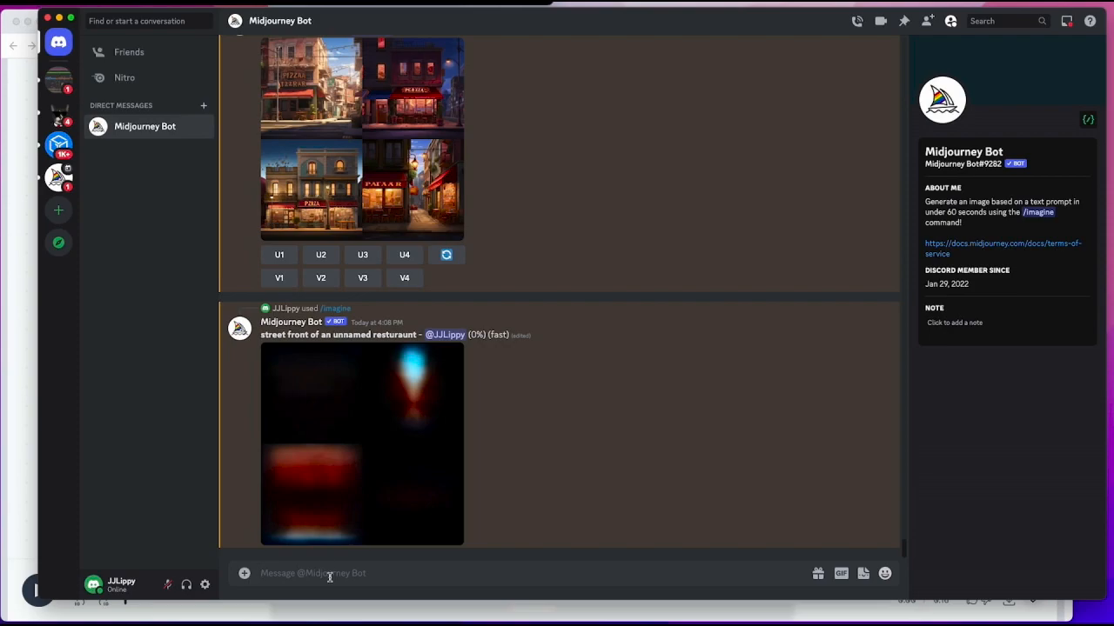
# Generate a further set of images with the /imagine prompt "street view of a modern restaurant"
pyautogui.write('/')
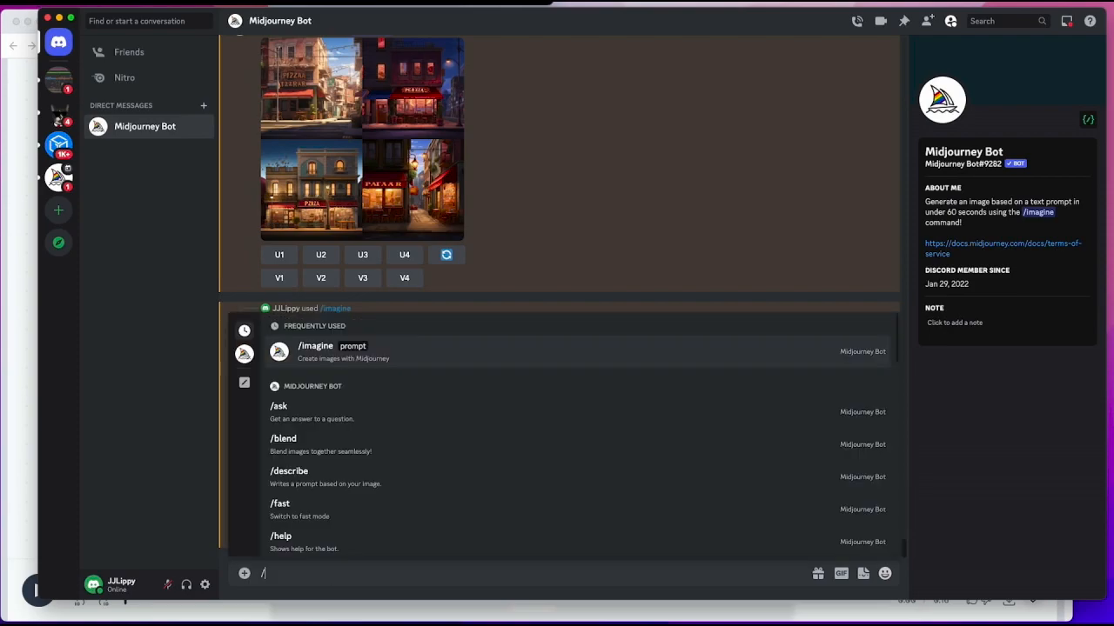
pyautogui.write('imag')
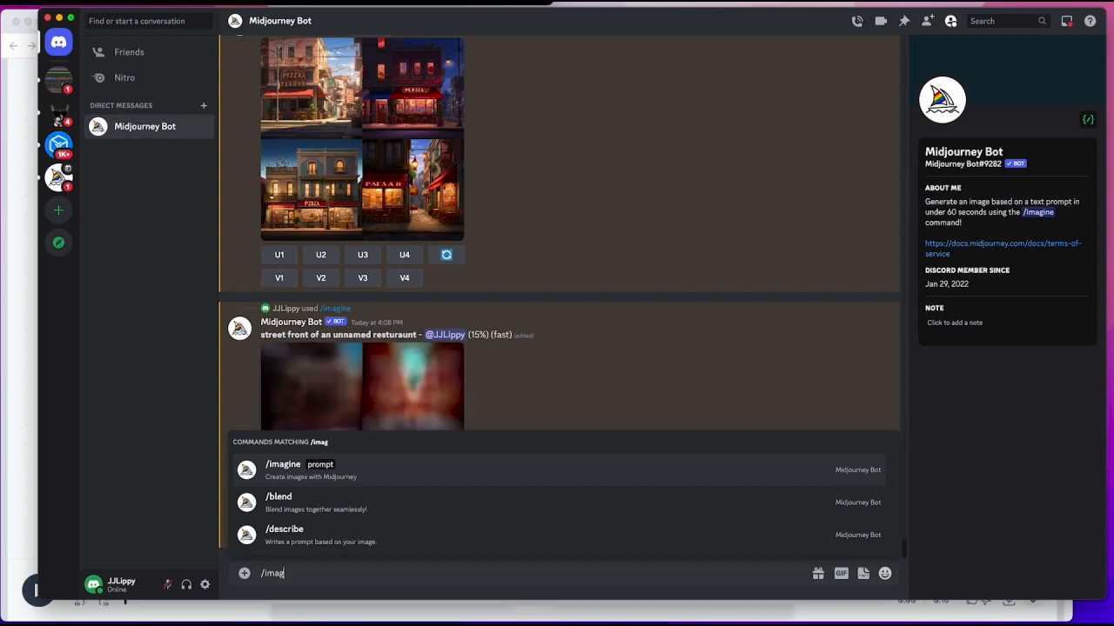
pyautogui.write('inge')
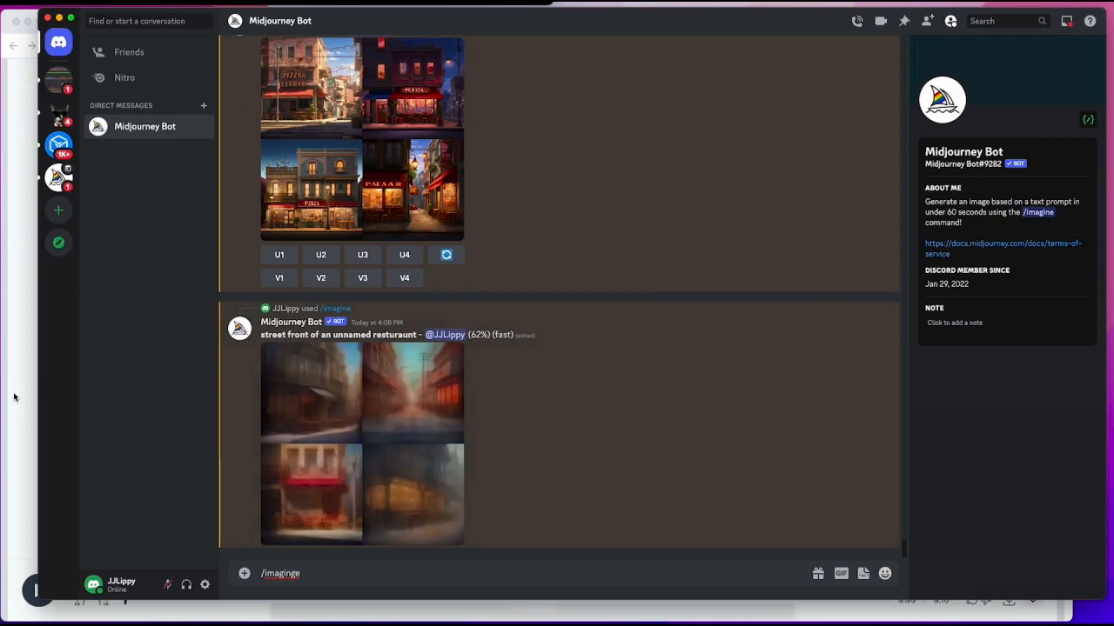
pyautogui.press('BackSpace')
pyautogui.press('BackSpace')
pyautogui.write('e')
pyautogui.press('Tab')
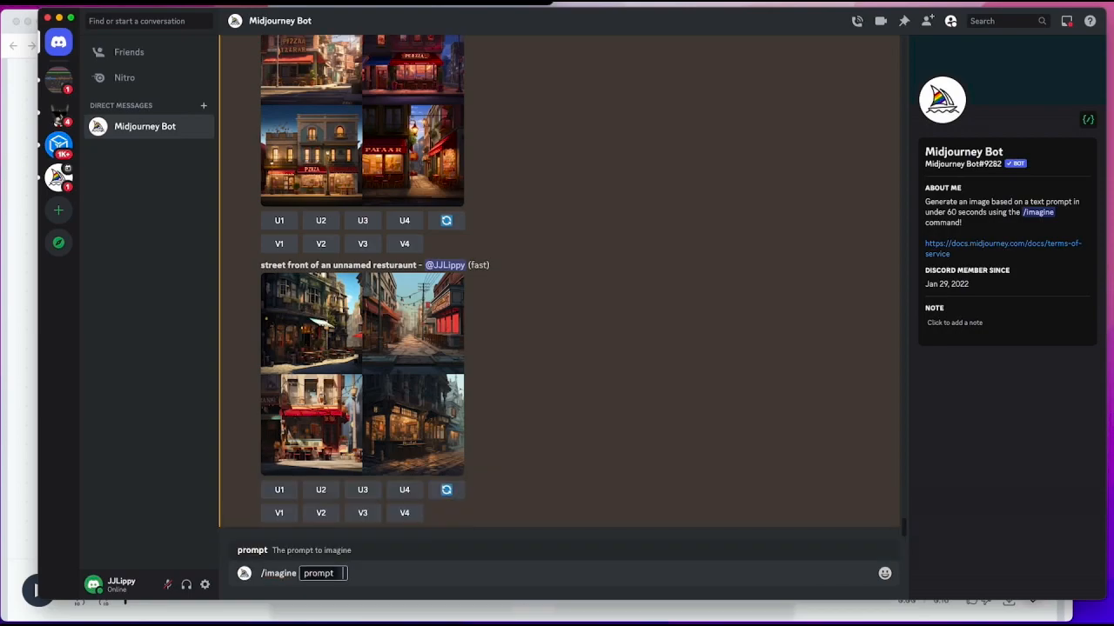
pyautogui.write('street view of a')
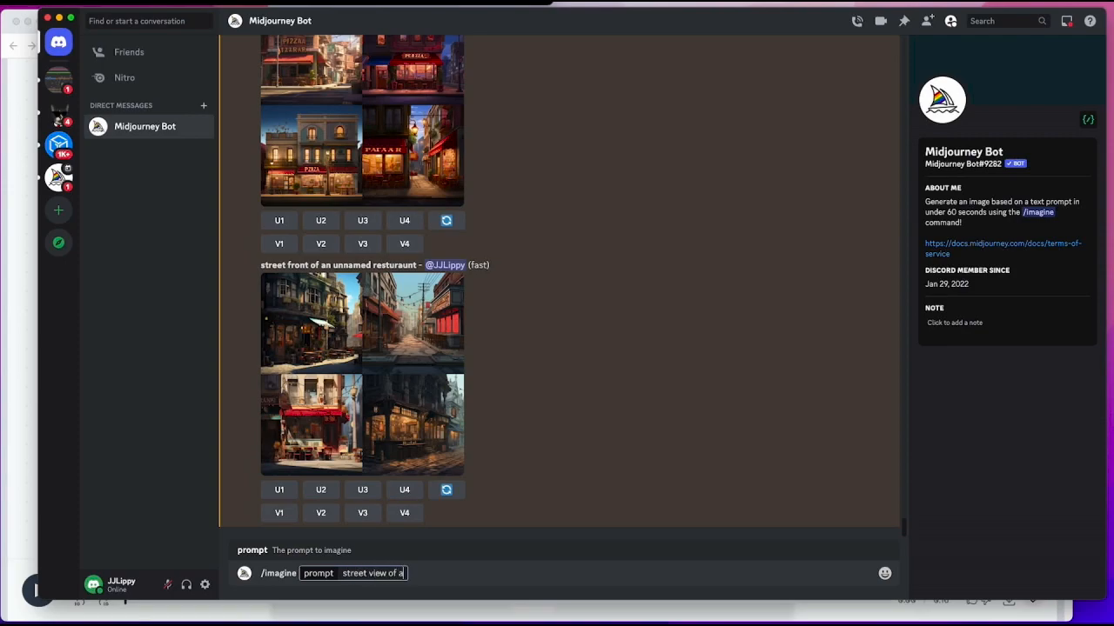
pyautogui.write(' modern re')
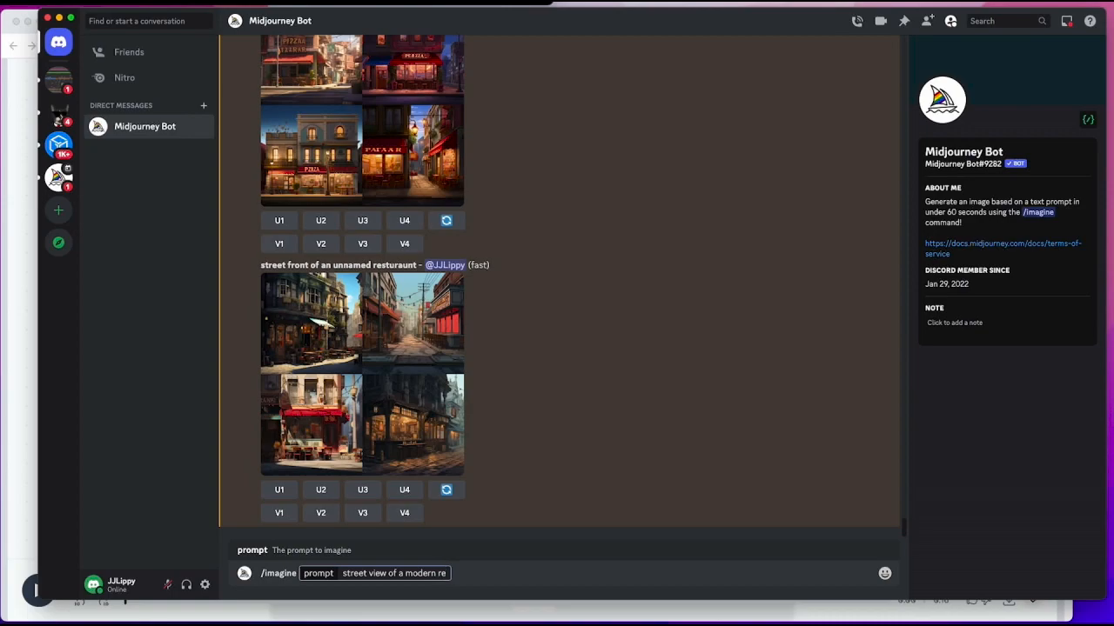
pyautogui.write('staurant')
pyautogui.press('Return')
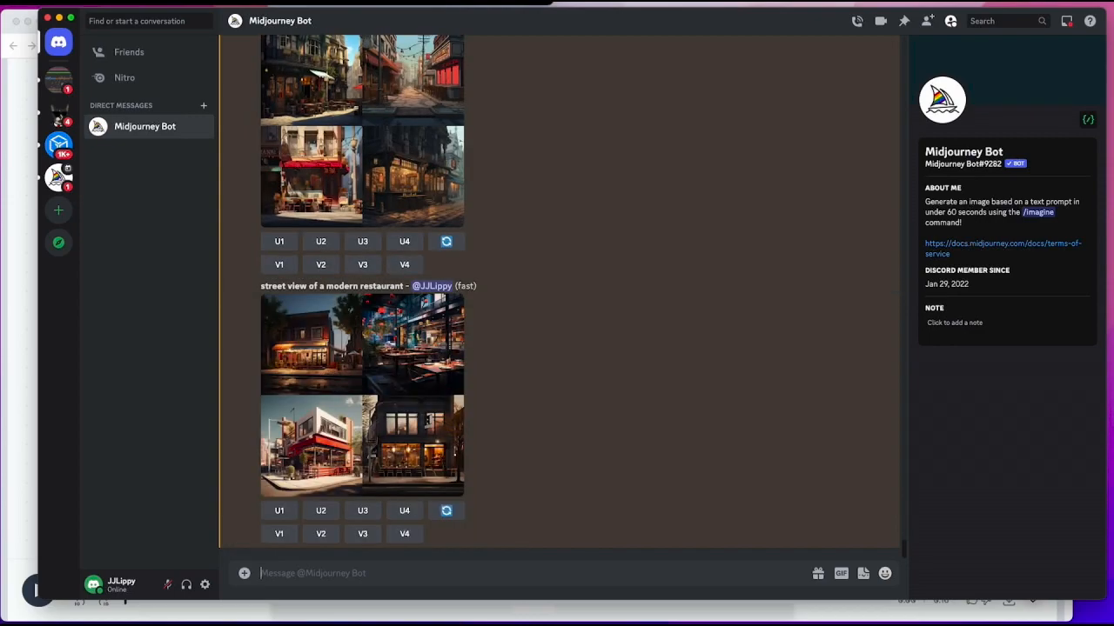
# View the modern restaurant grid enlarged, and upscale its first and second images
pyautogui.click(308, 380)
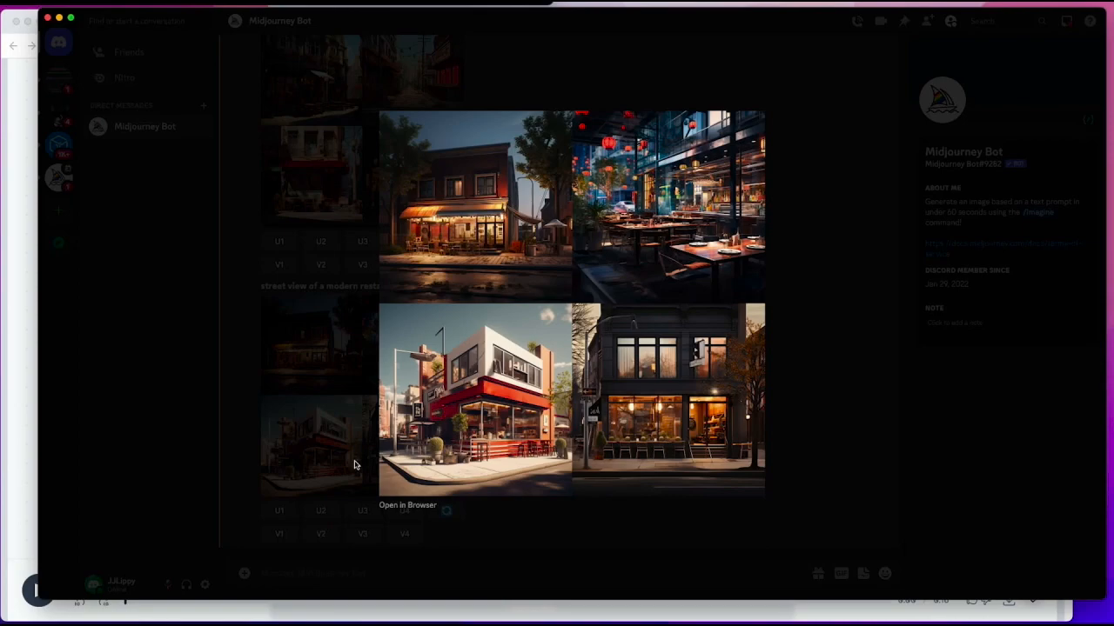
pyautogui.click(355, 467)
pyautogui.click(291, 512)
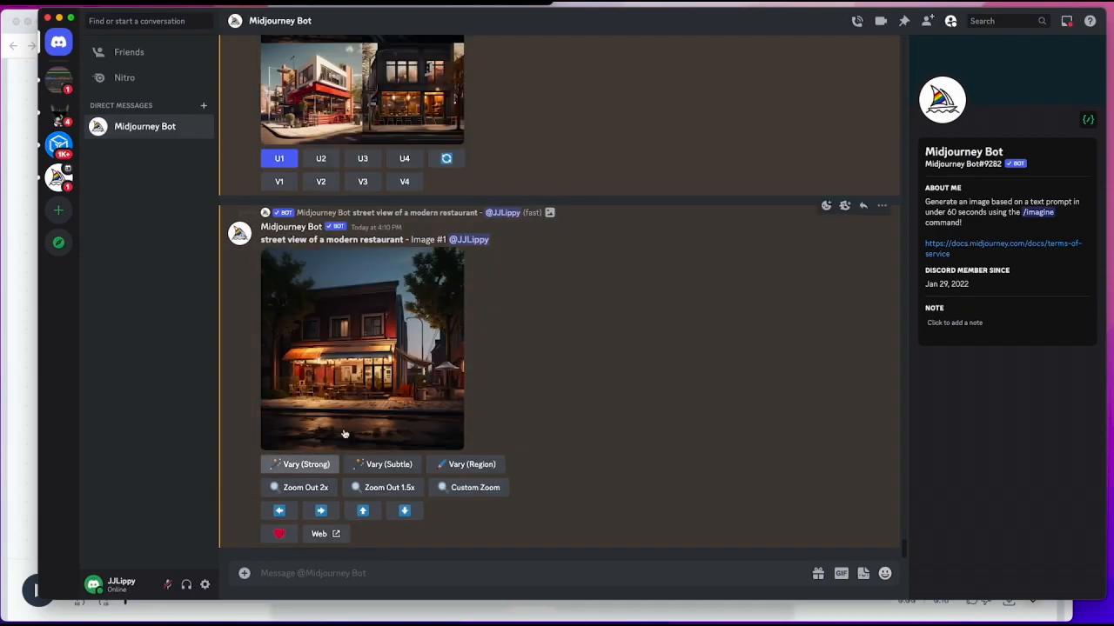
pyautogui.click(321, 158)
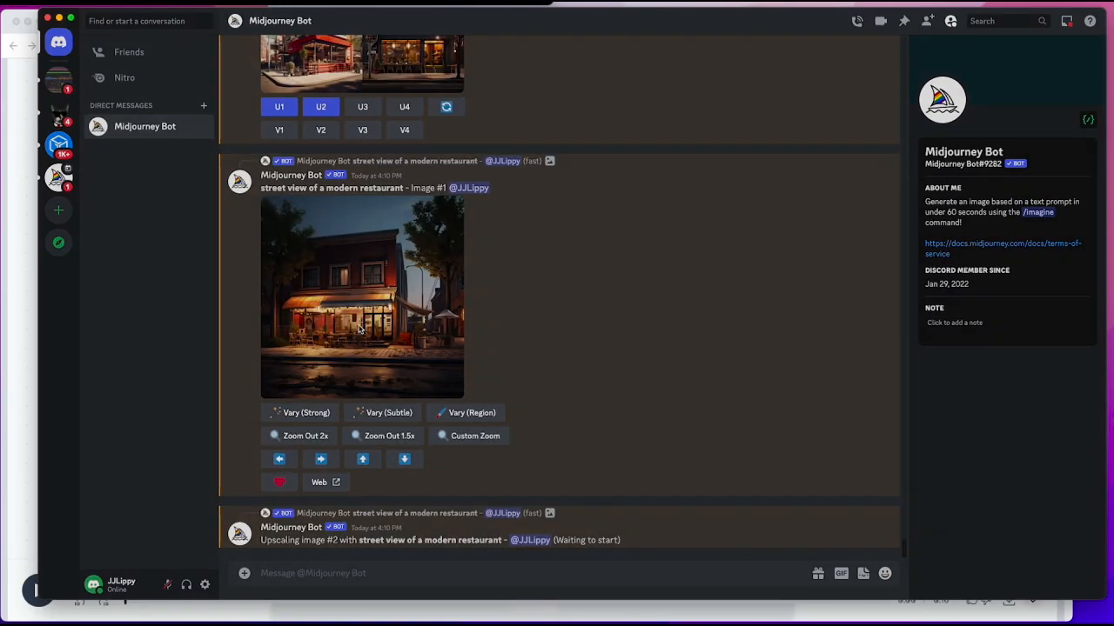
# Save the first upscaled restaurant image as a PNG in the Desktop folder AI PROMO, keeping the suggested file name
pyautogui.click(360, 383)
pyautogui.rightClick(534, 301)
pyautogui.click(565, 331)
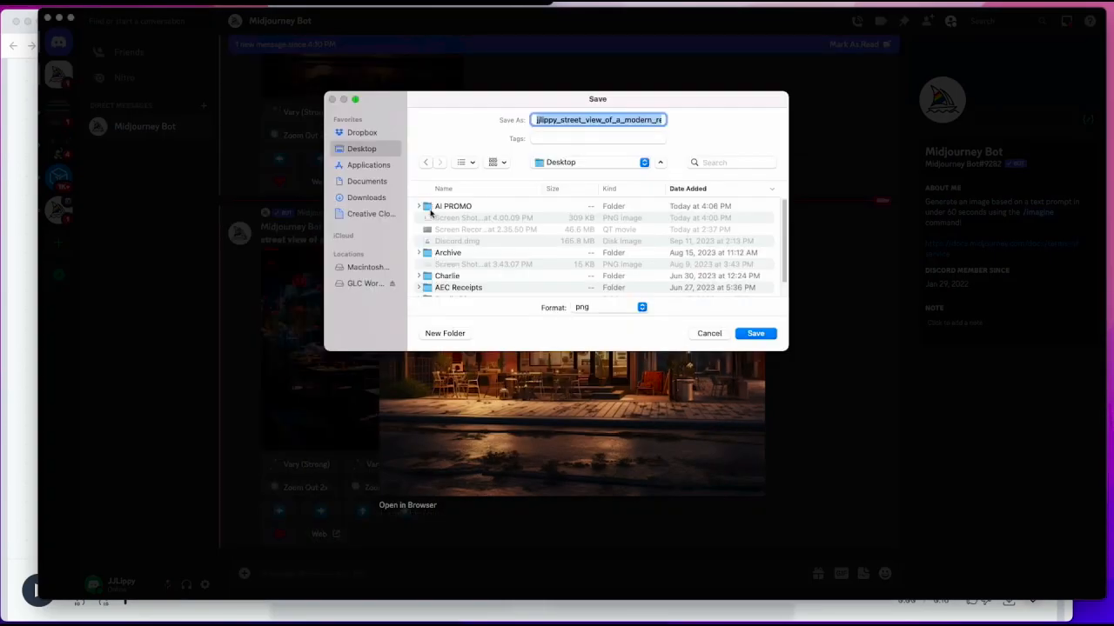
pyautogui.doubleClick(431, 207)
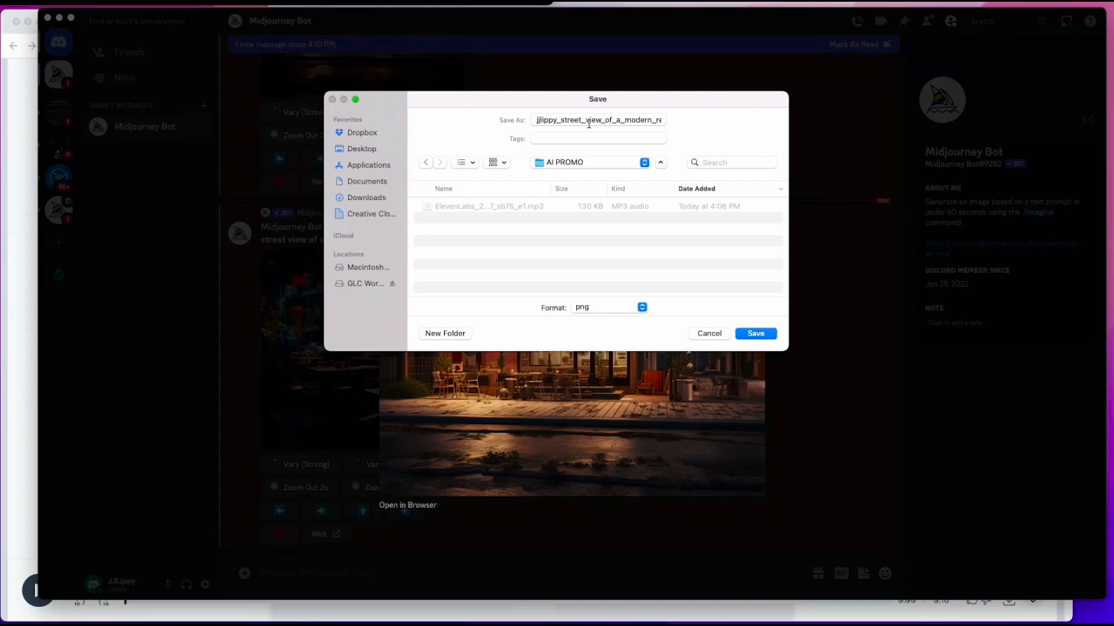
pyautogui.click(762, 336)
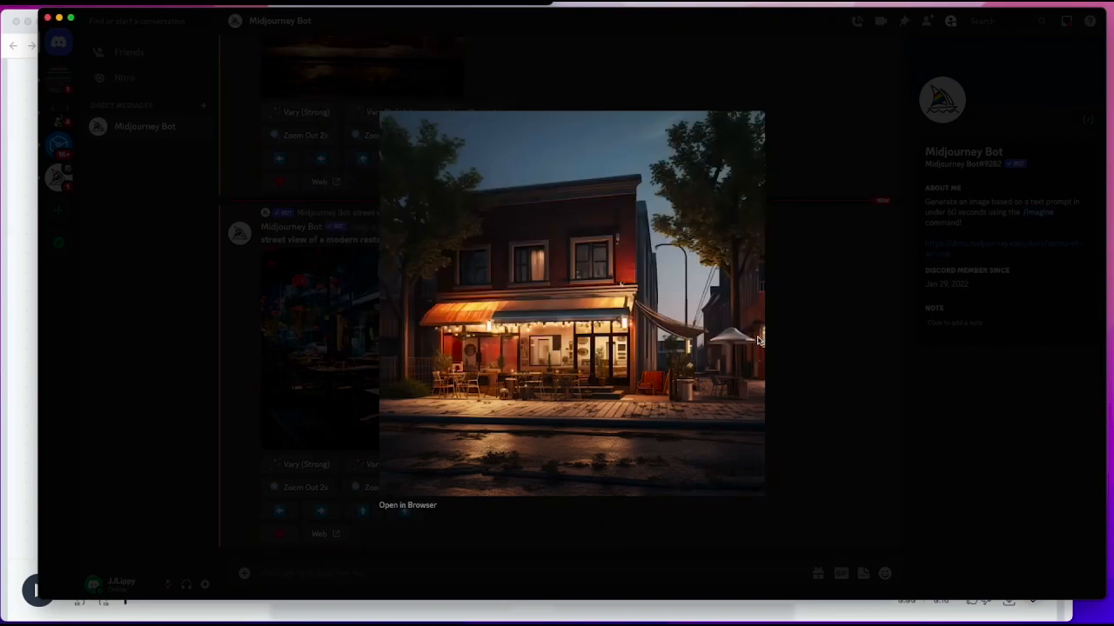
pyautogui.click(293, 364)
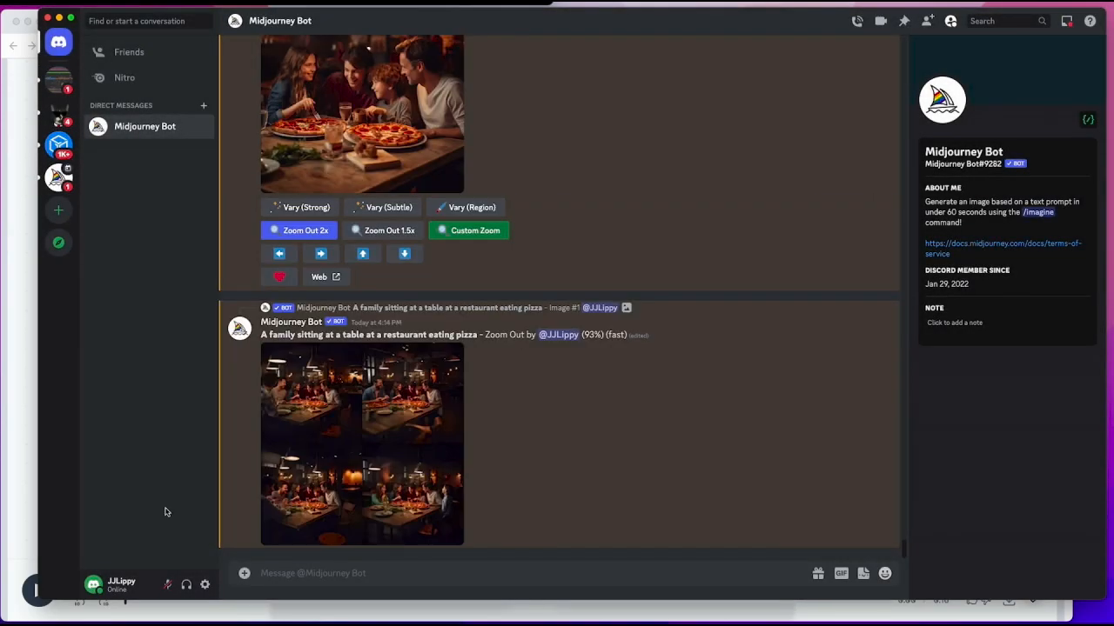
# Switch from Discord to the browser and bring up Runway's Text/Image to Video page
pyautogui.click(318, 482)
pyautogui.click(318, 482)
pyautogui.click(426, 406)
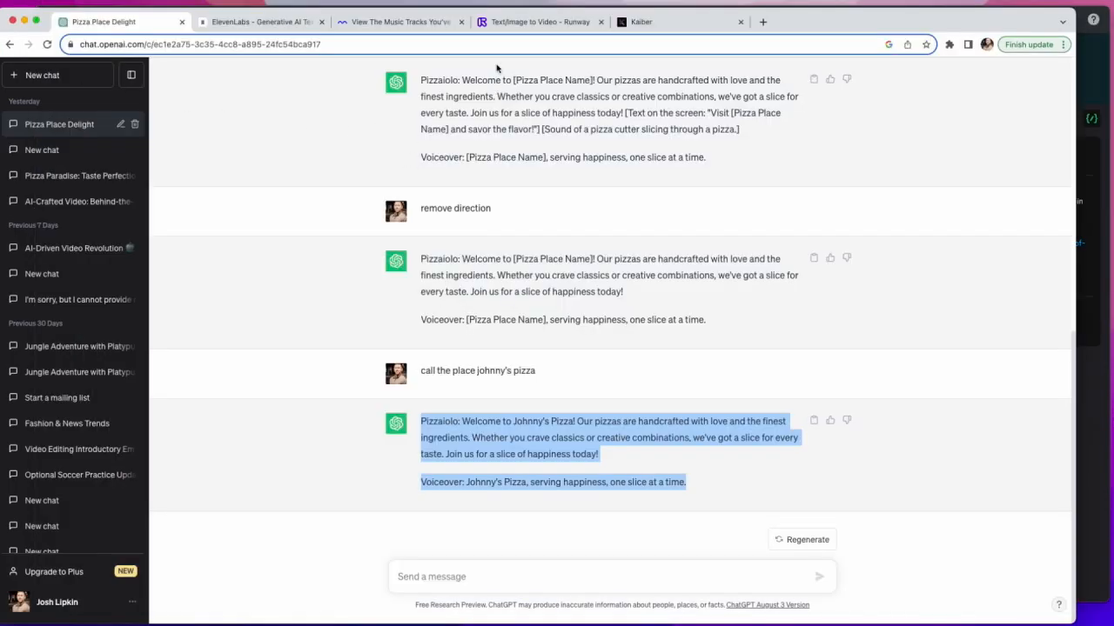
pyautogui.click(518, 24)
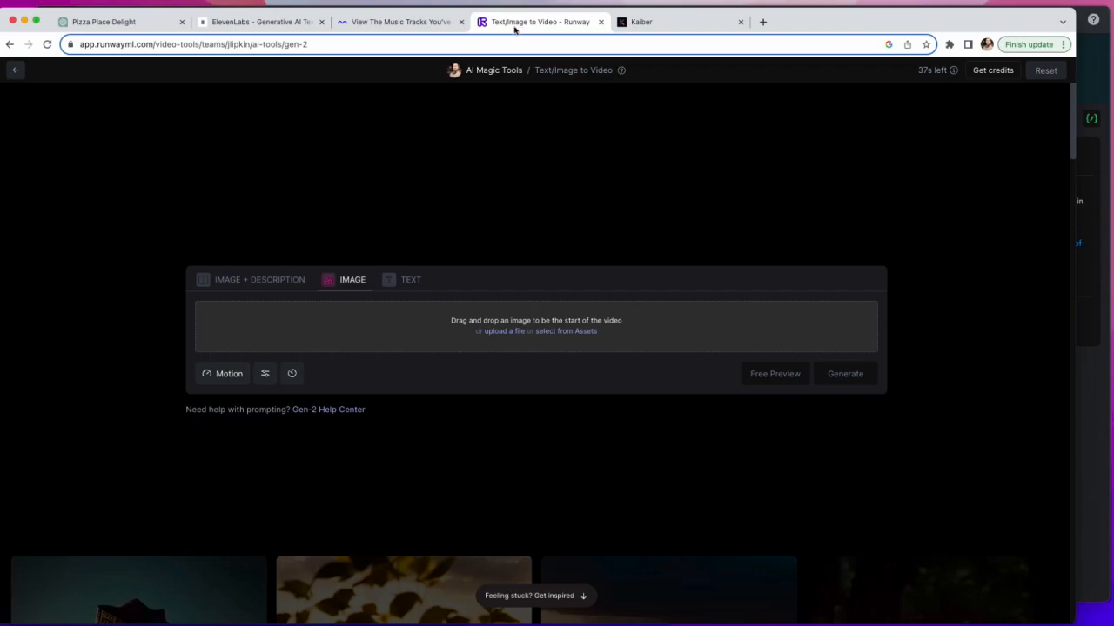
pyautogui.moveTo(78, 48); pyautogui.dragTo(124, 50)
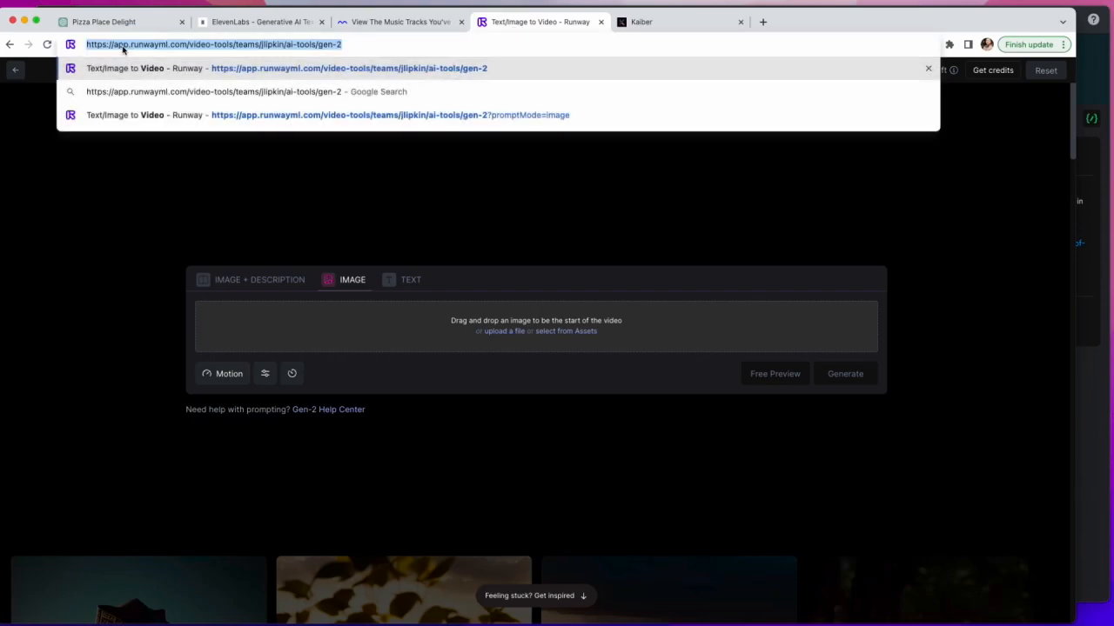
pyautogui.click(133, 221)
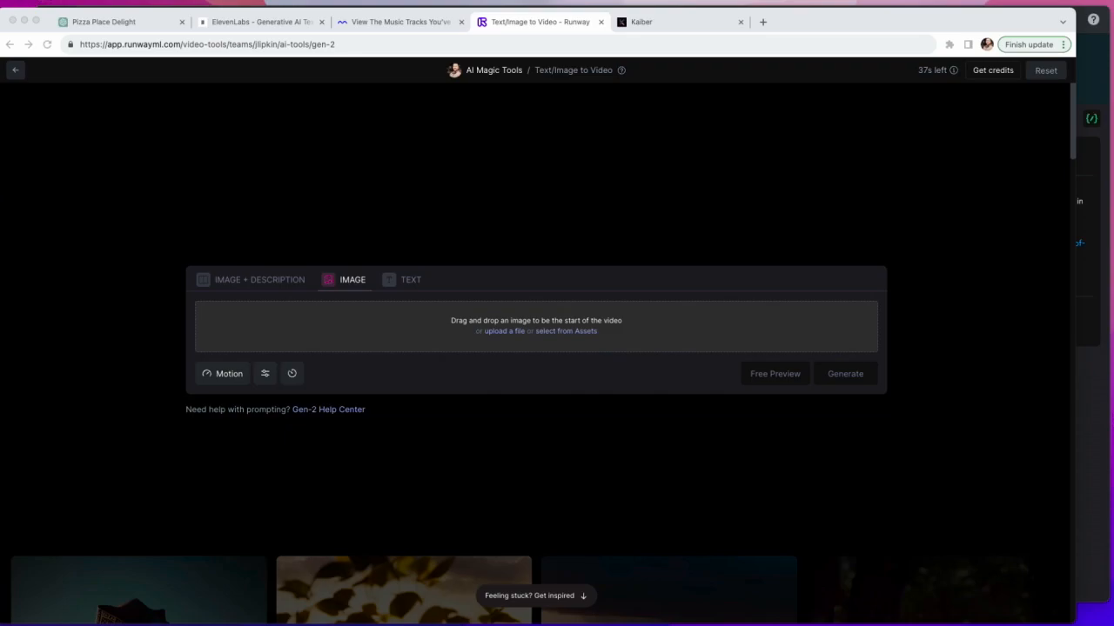
# Upload the second family-at-a-restaurant-table PNG from the Desktop folder AI PROMO as the video's start image, showing the files as icons
pyautogui.click(511, 334)
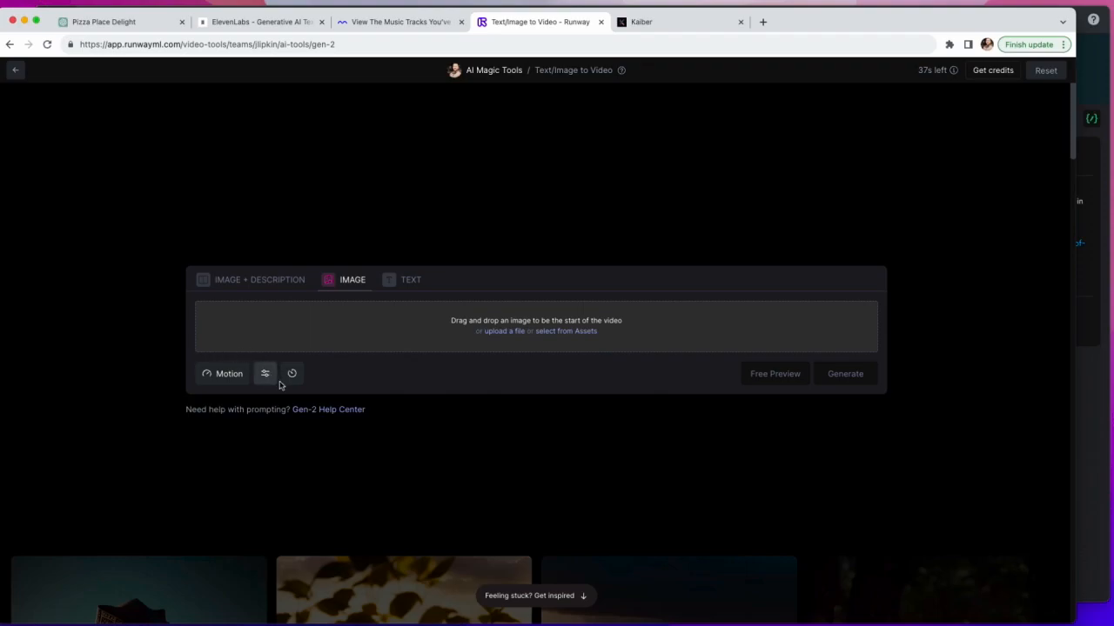
pyautogui.press('super+Tab')
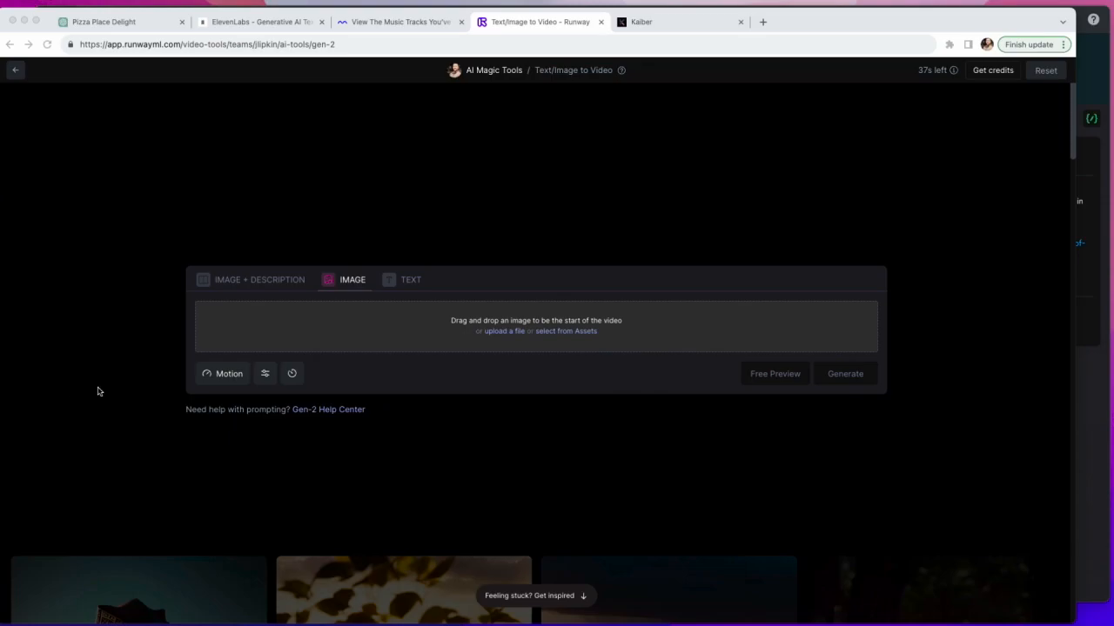
pyautogui.click(504, 333)
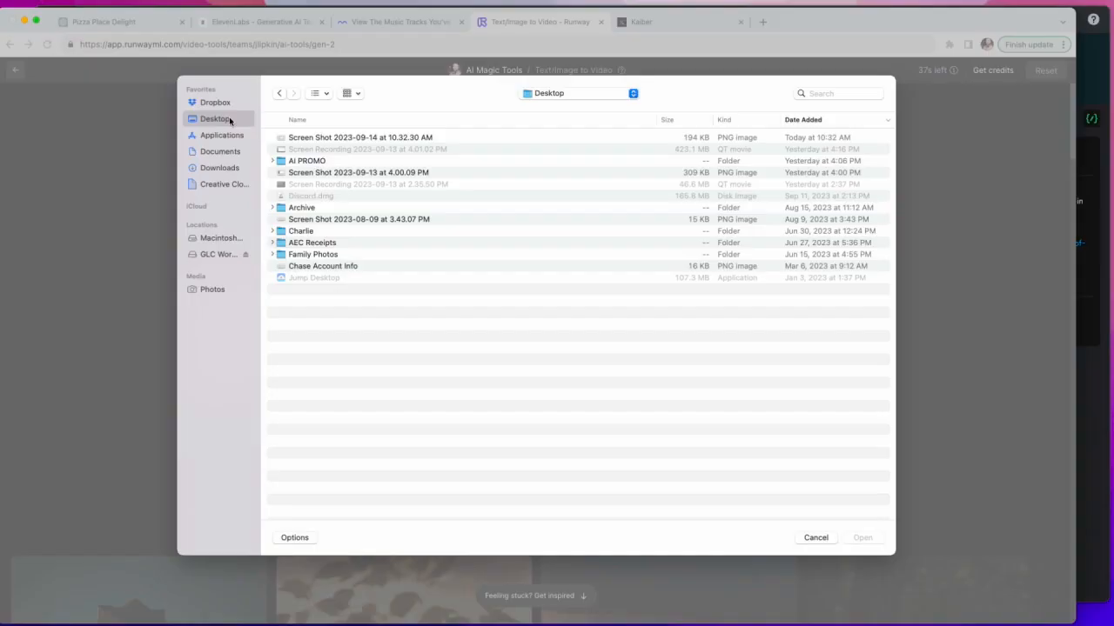
pyautogui.doubleClick(287, 161)
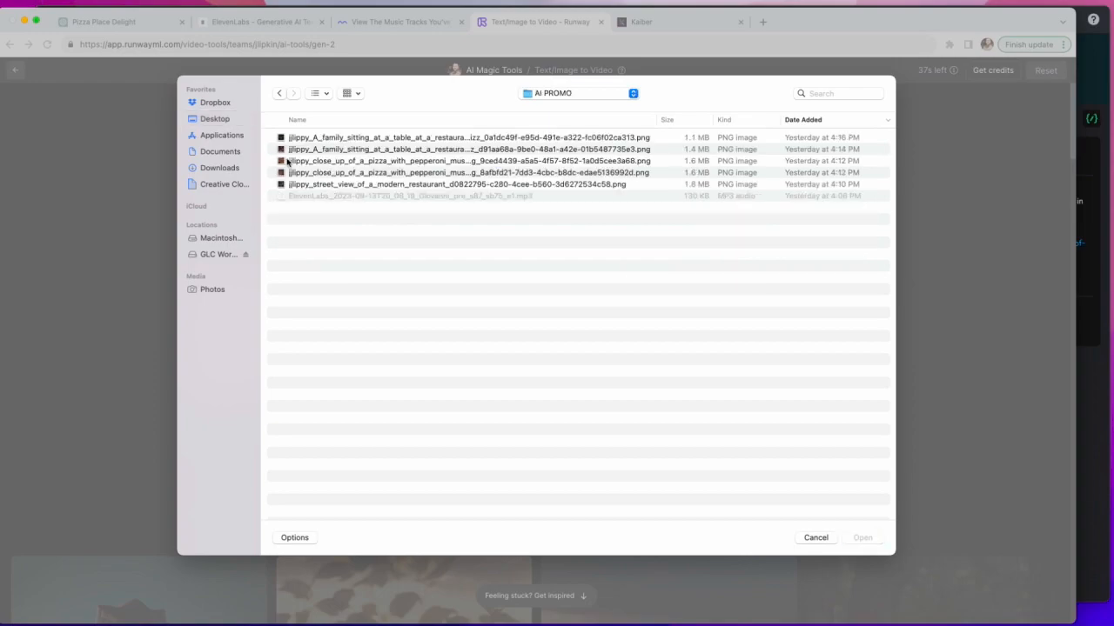
pyautogui.click(328, 95)
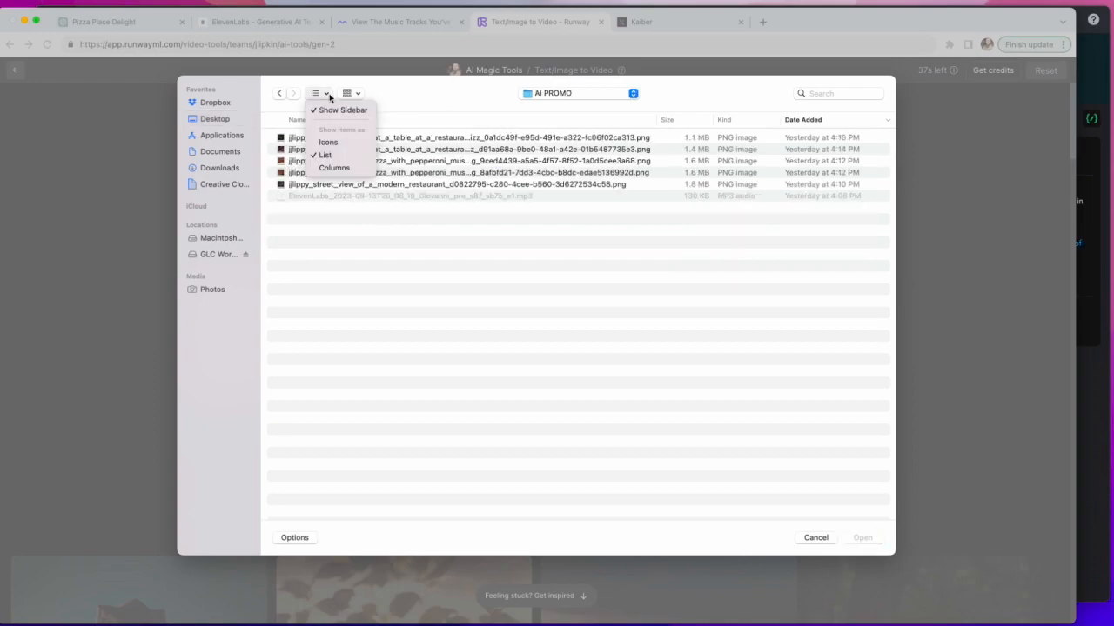
pyautogui.click(325, 142)
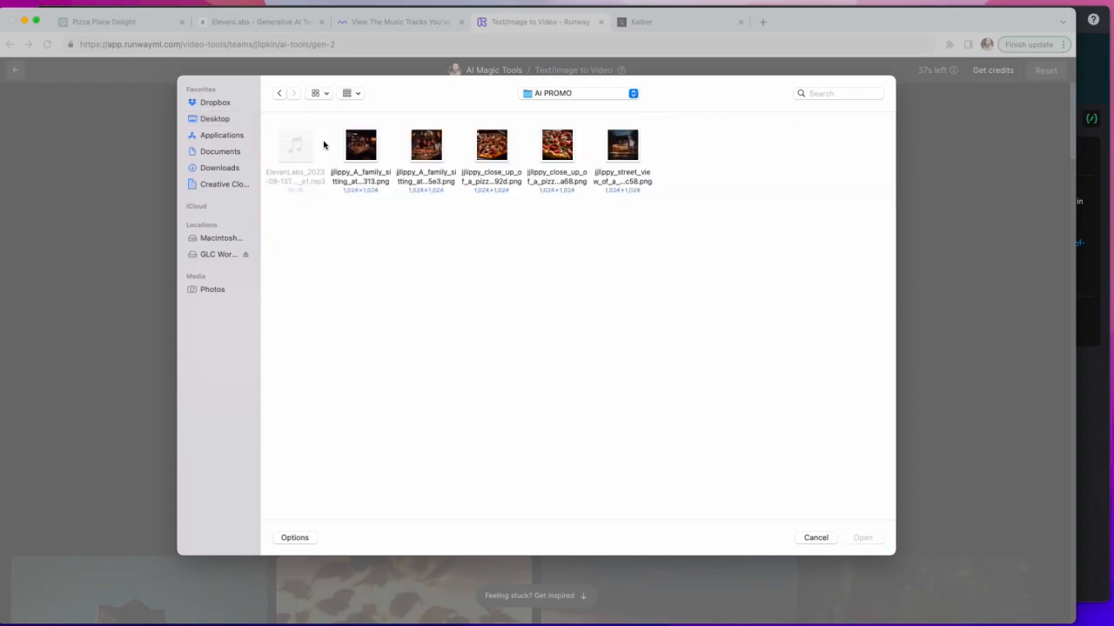
pyautogui.doubleClick(415, 148)
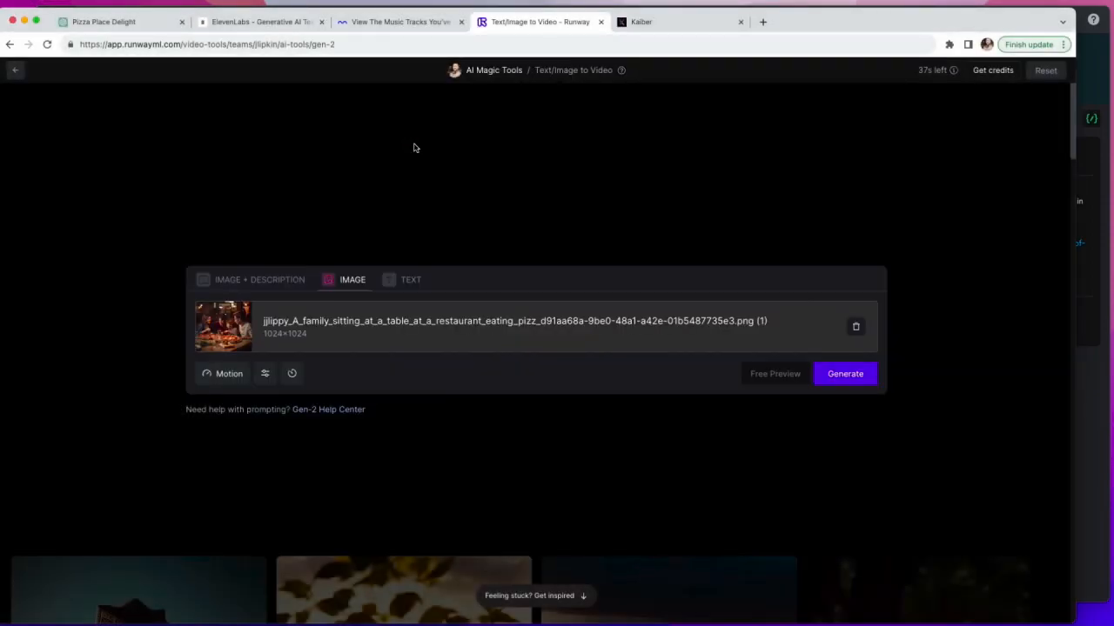
# Set the motion intensity to 2, check the seed, interpolate and upscale options, and generate the family video
pyautogui.click(224, 374)
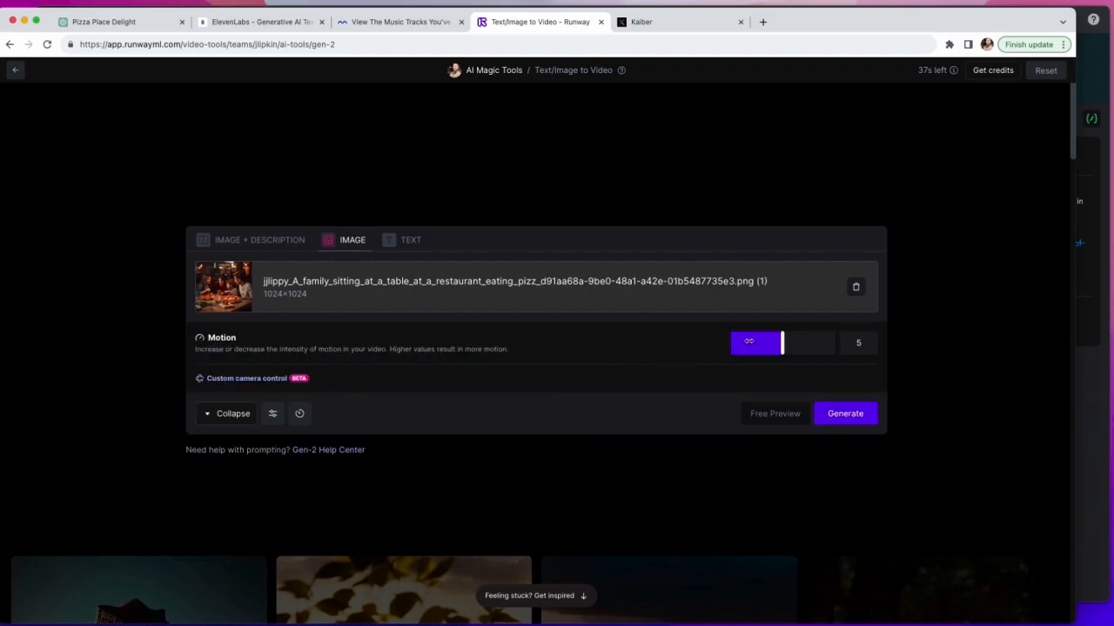
pyautogui.click(748, 342)
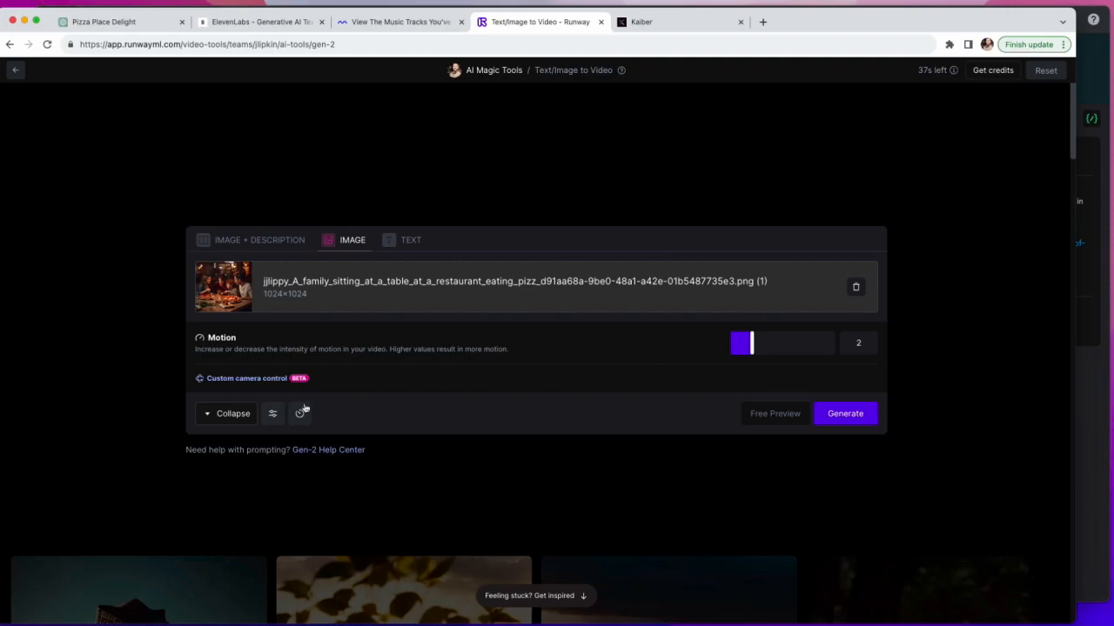
pyautogui.click(275, 414)
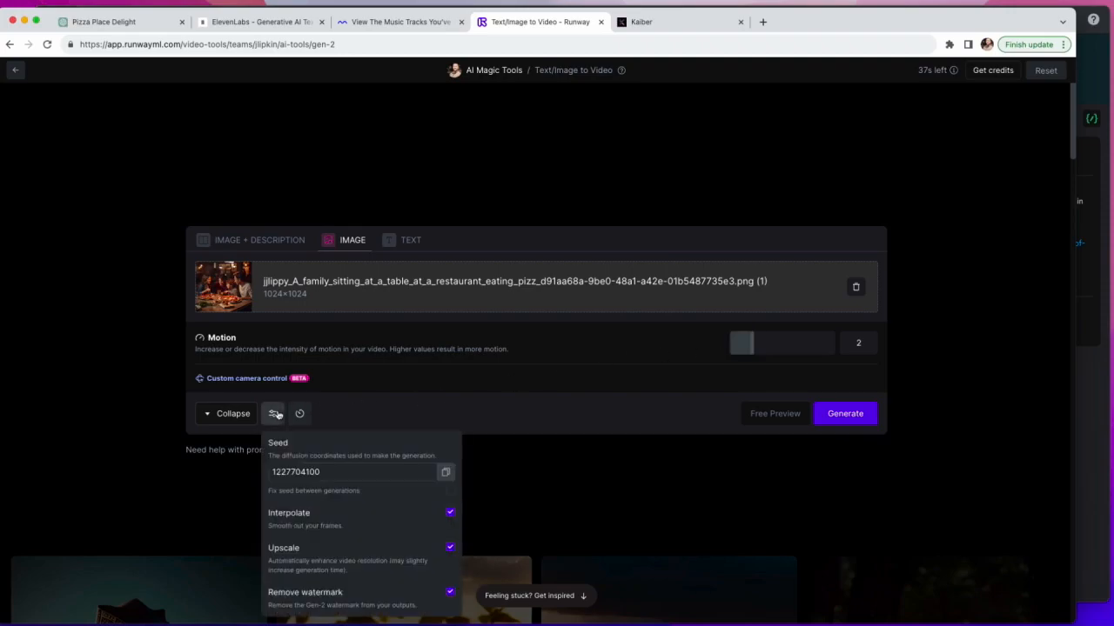
pyautogui.click(275, 414)
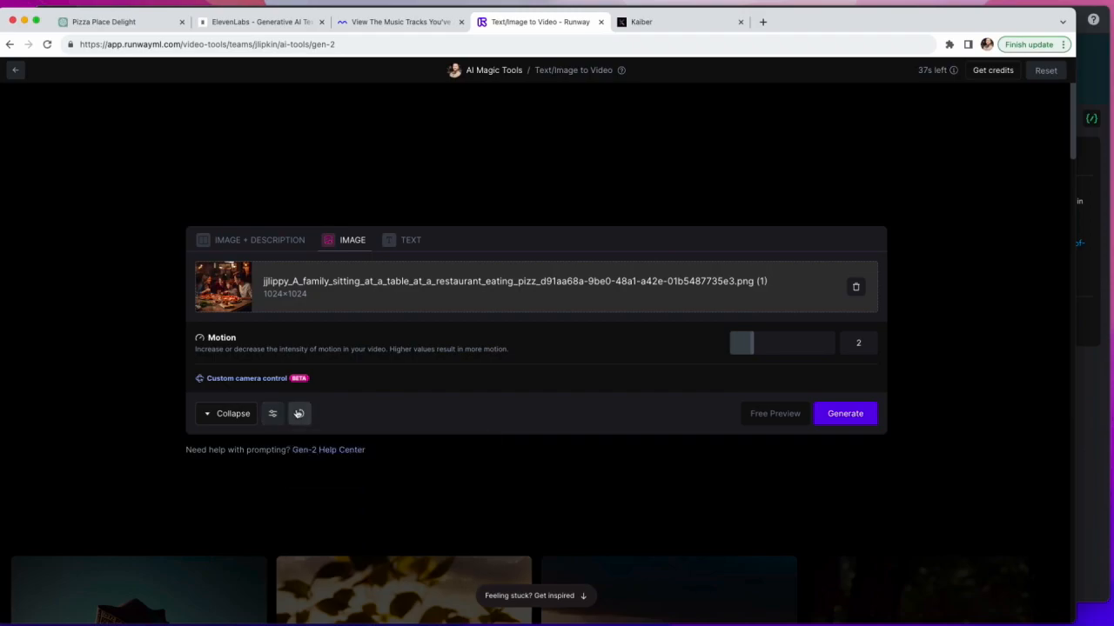
pyautogui.click(837, 415)
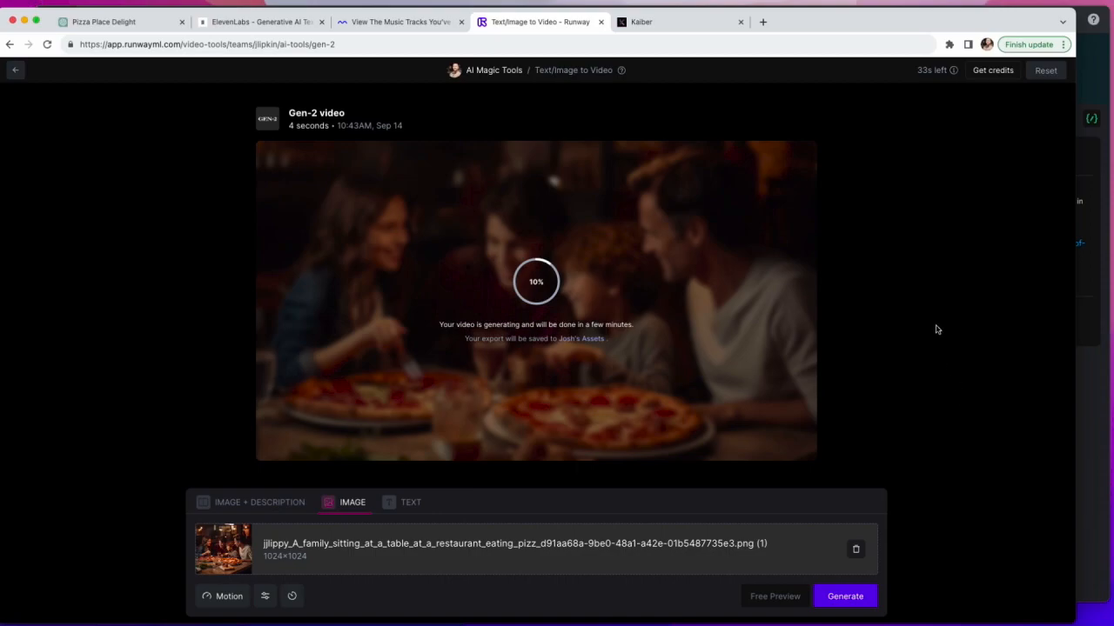
# Switch to Kaiber and start a new video of the type Motion (New)
pyautogui.click(675, 27)
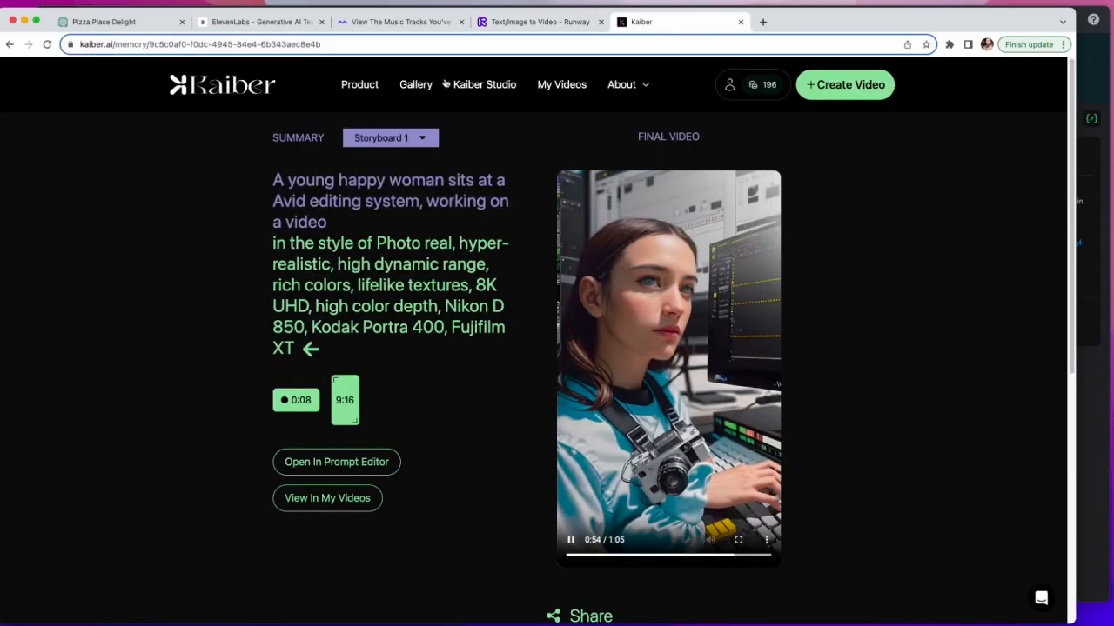
pyautogui.click(258, 92)
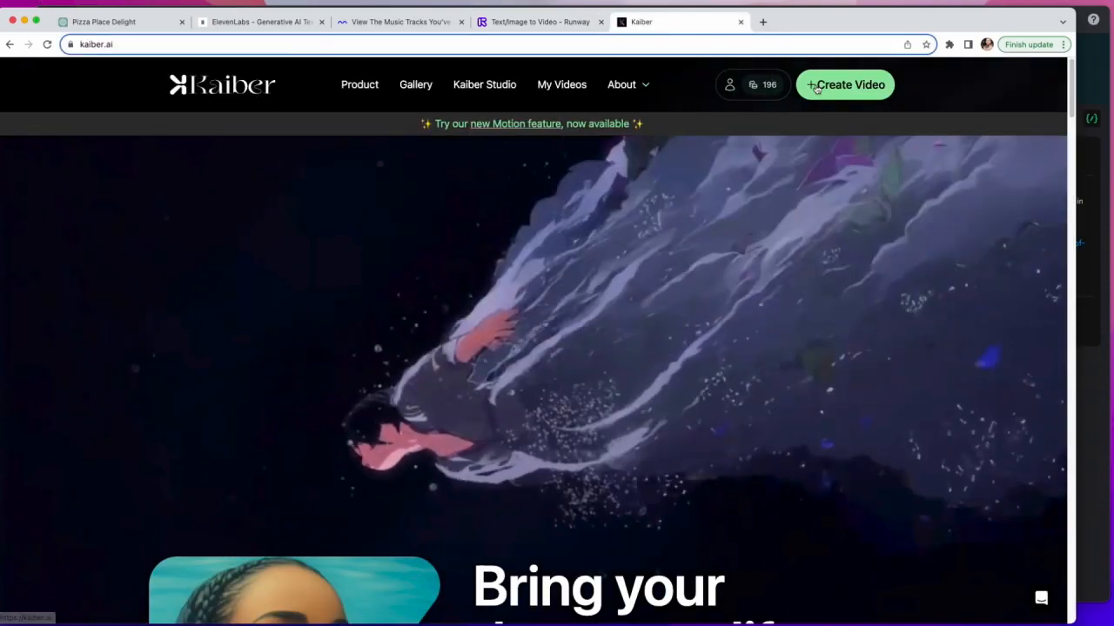
pyautogui.click(805, 84)
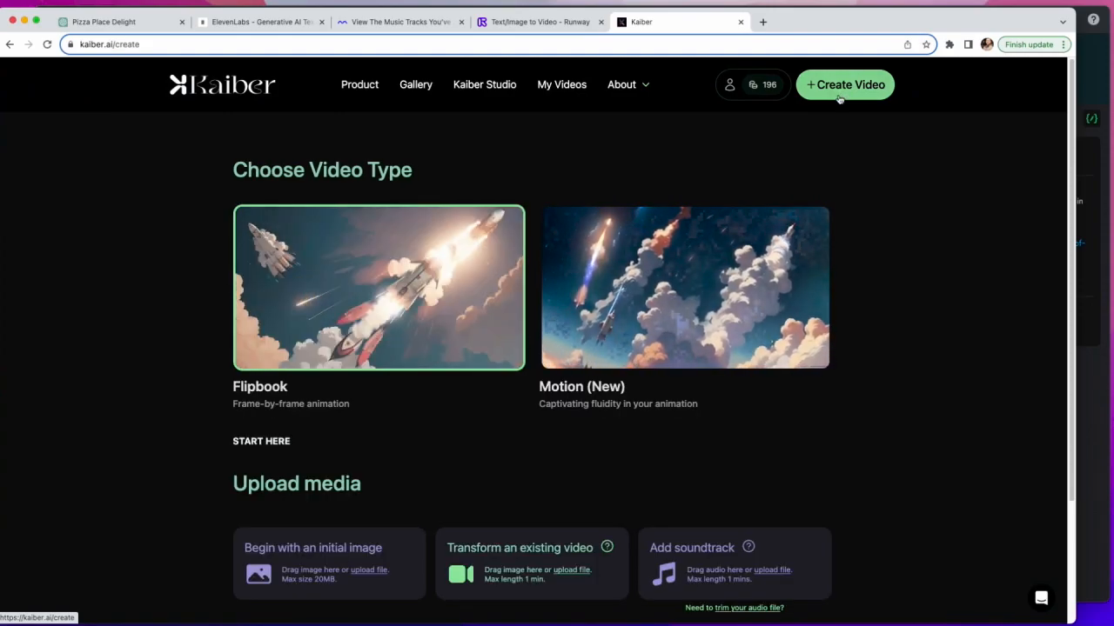
pyautogui.click(601, 409)
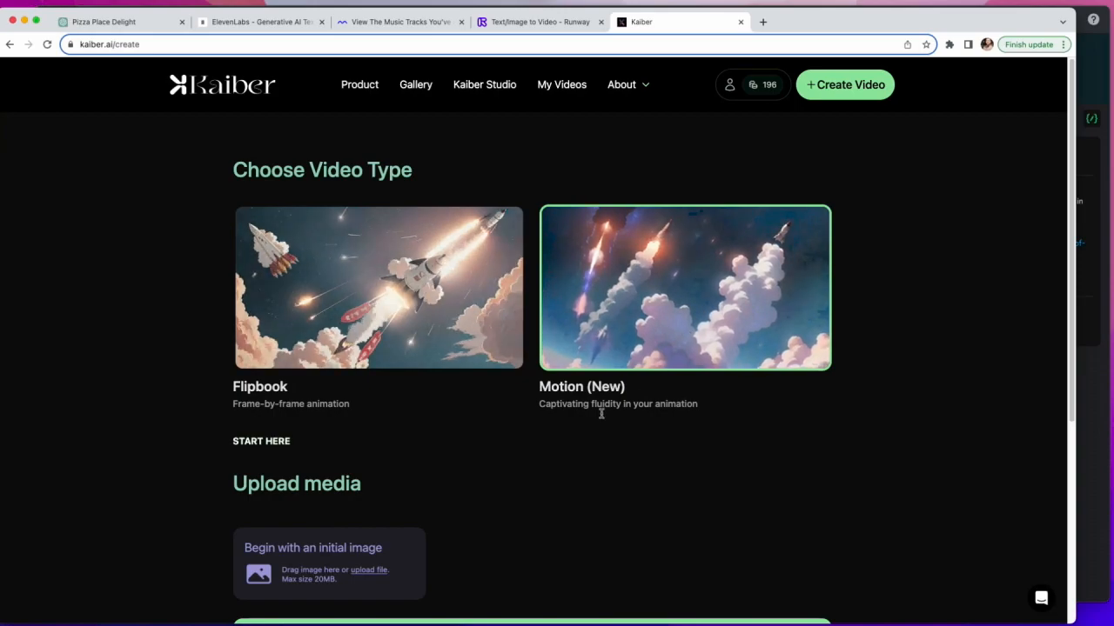
# Upload the second family-at-a-restaurant-table PNG from the Desktop folder AI PROMO as the initial image
pyautogui.scroll(-1, 386, 530)
pyautogui.click(376, 528)
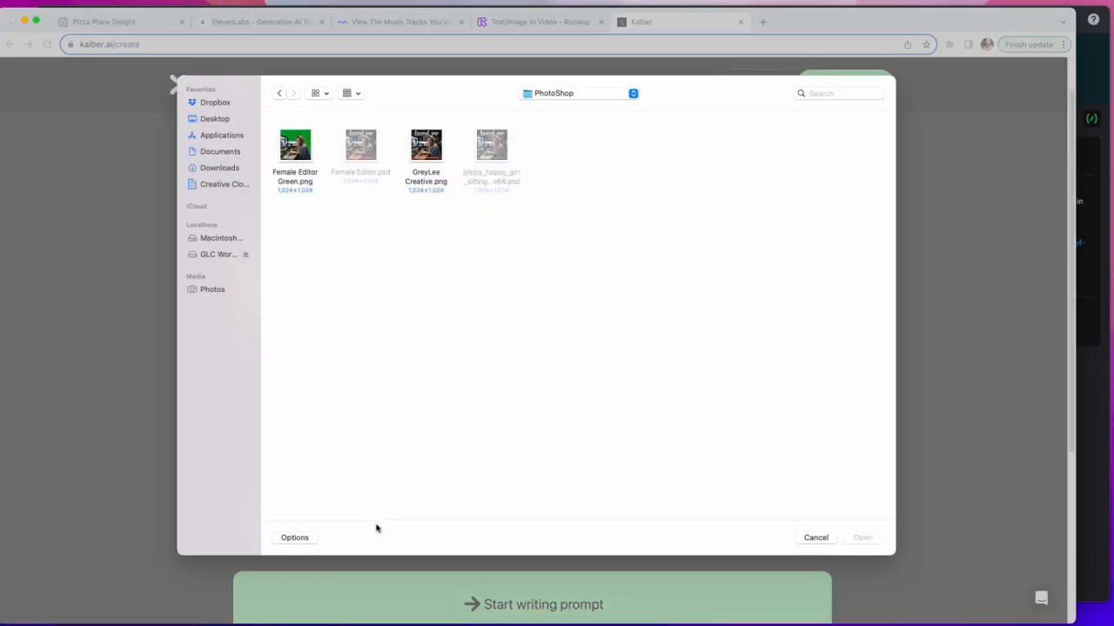
pyautogui.click(205, 121)
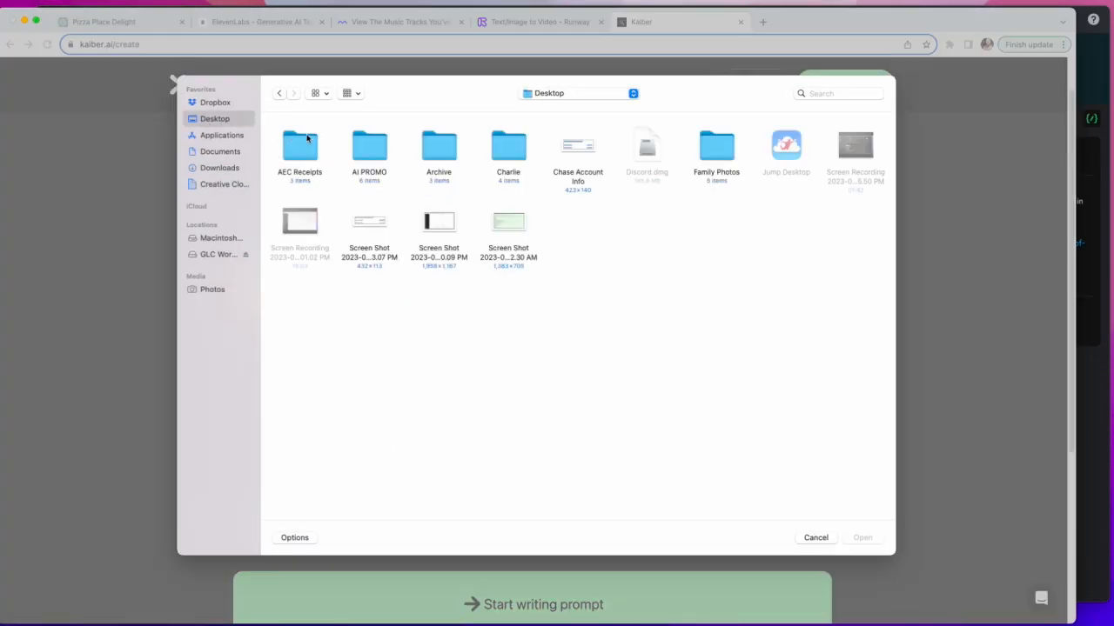
pyautogui.doubleClick(353, 144)
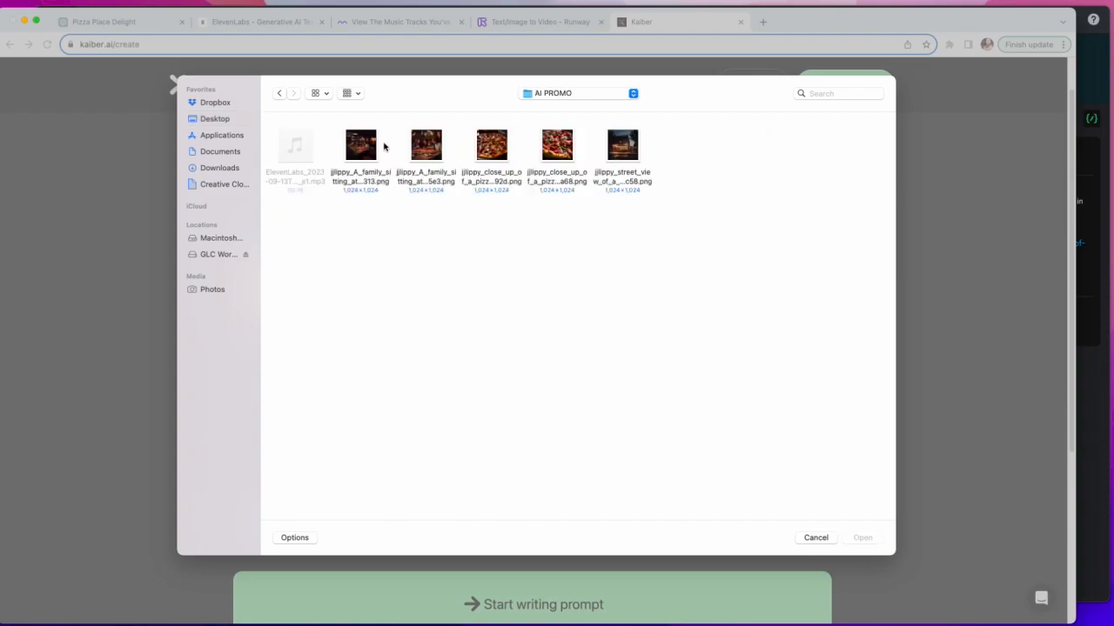
pyautogui.doubleClick(426, 144)
# Describe the video's subject as "Family enjoying their food and talking to each other"
pyautogui.write('Fami')
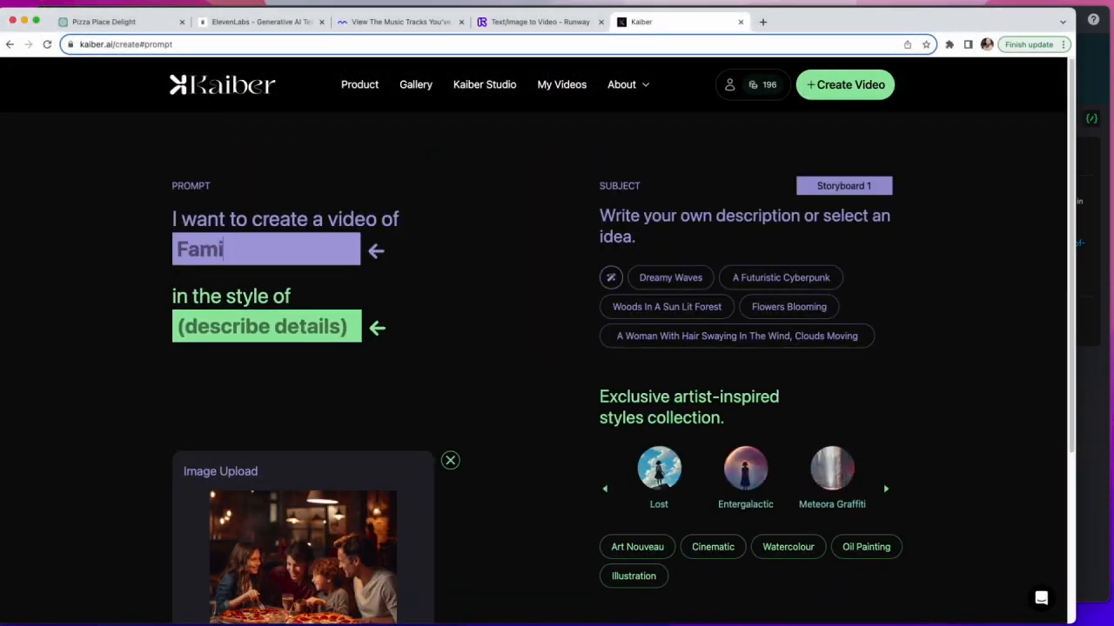
pyautogui.write('ly enjoyi')
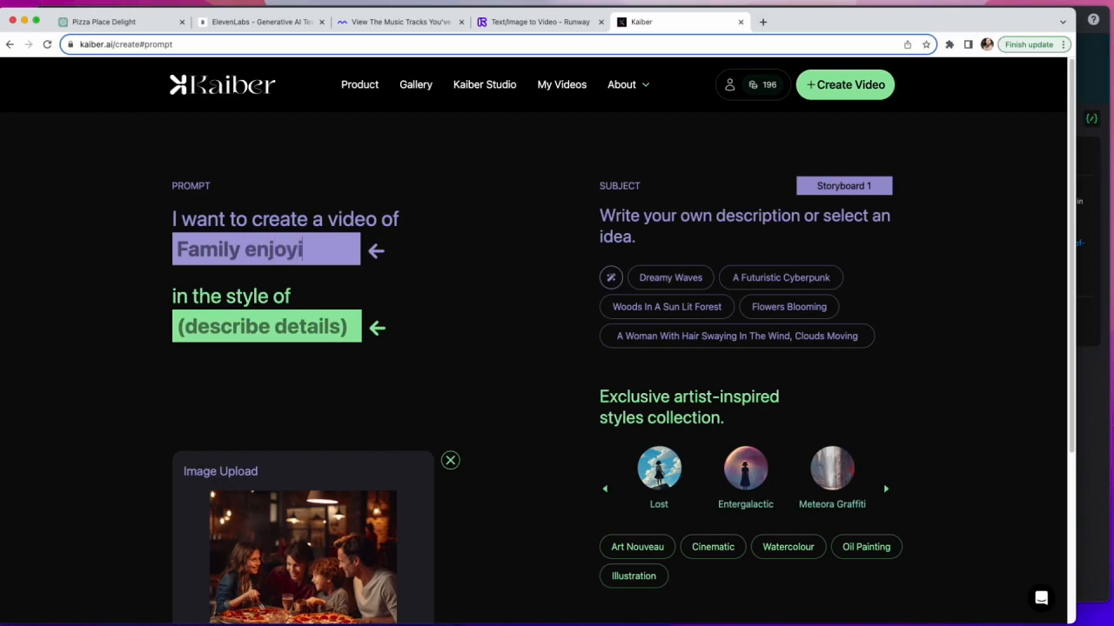
pyautogui.write('ng the')
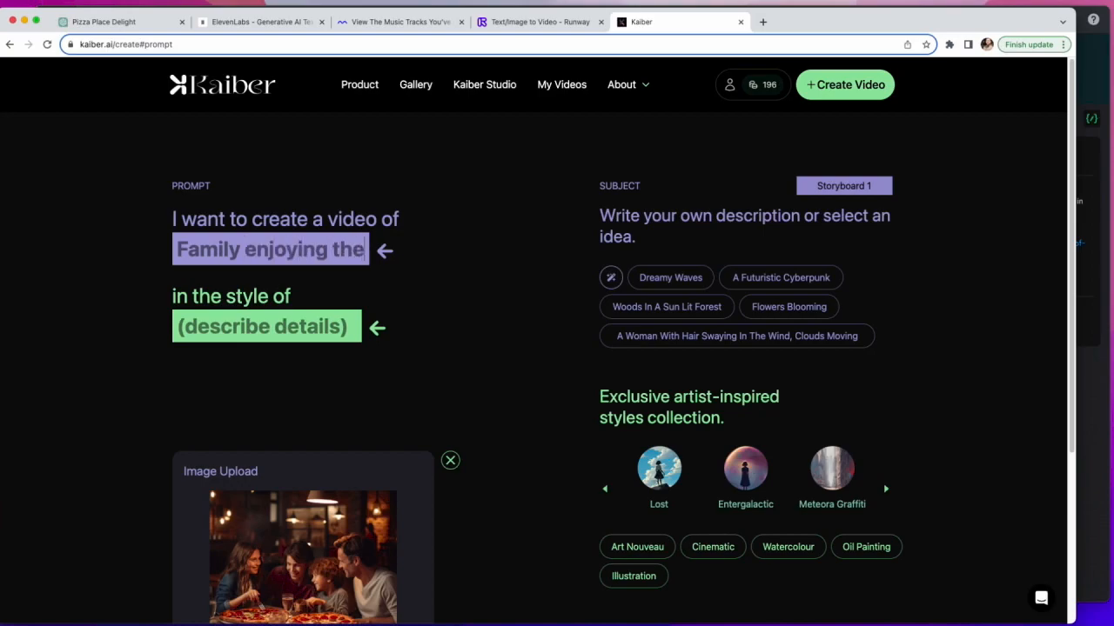
pyautogui.write('ir food and ')
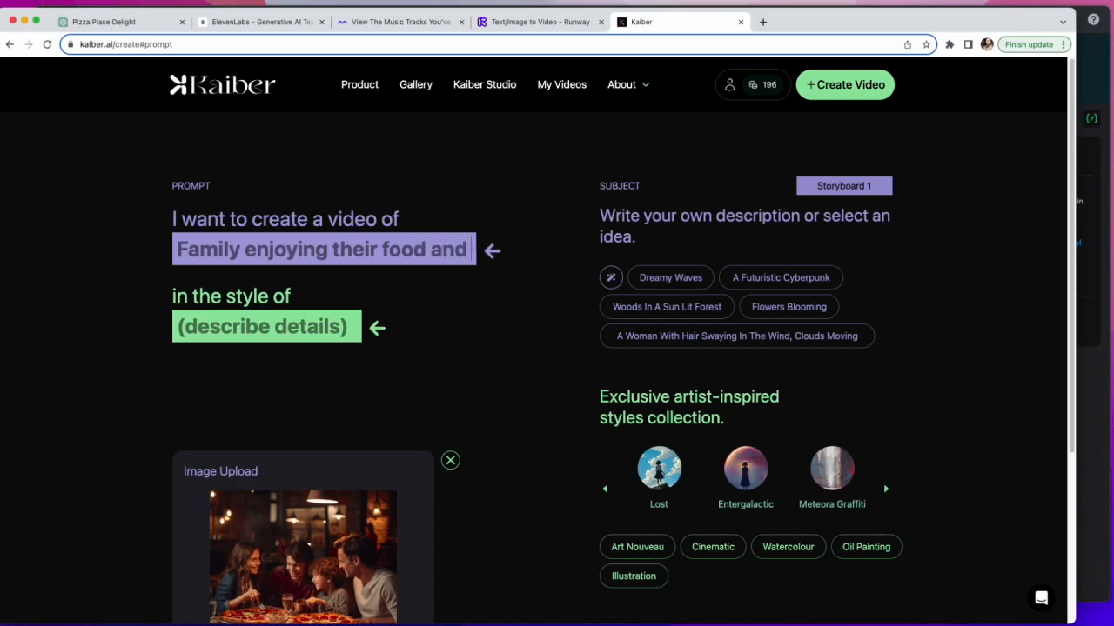
pyautogui.write('talking to each other')
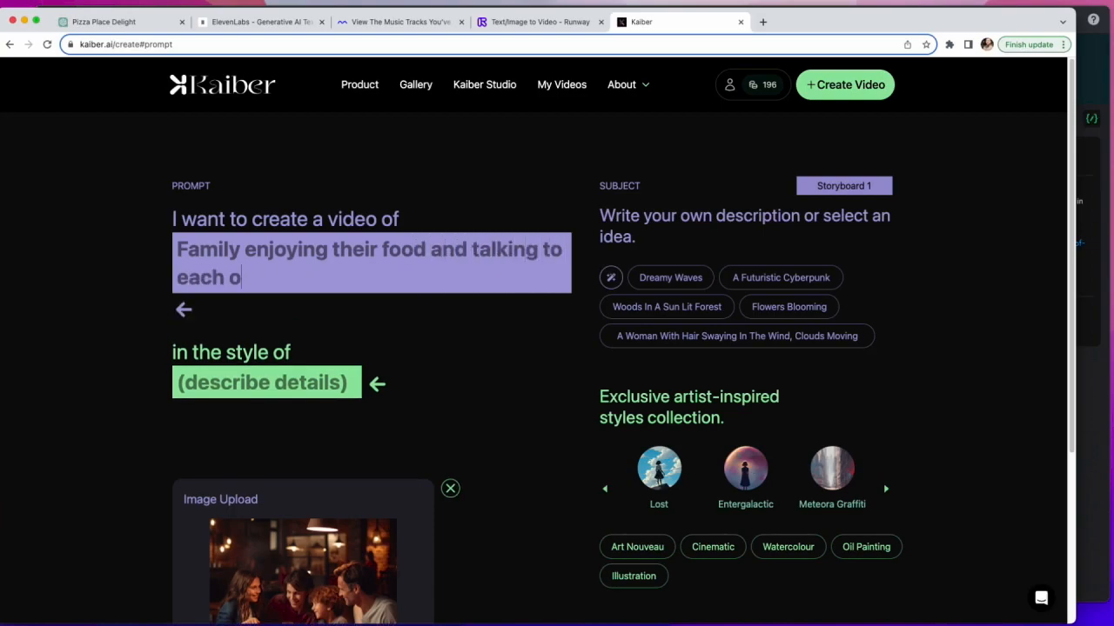
# Apply the Cinematic style preset and remove "vintage," from its style description
pyautogui.click(306, 380)
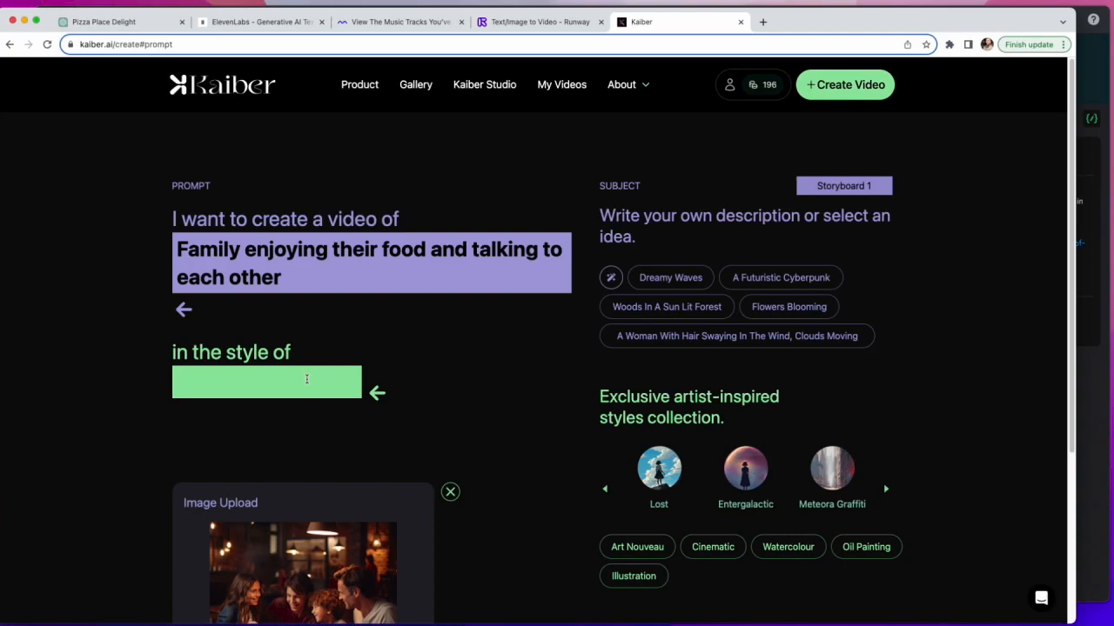
pyautogui.click(712, 545)
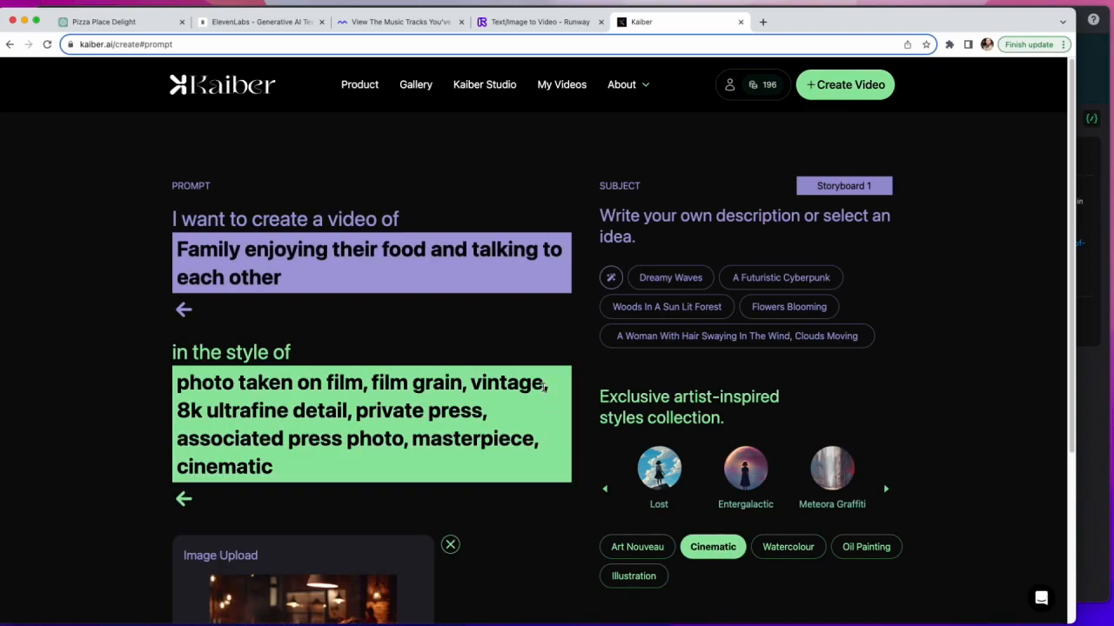
pyautogui.moveTo(544, 388)
pyautogui.mouseDown()
pyautogui.moveTo(485, 388)
pyautogui.moveTo(481, 400)
pyautogui.moveTo(472, 385)
pyautogui.moveTo(544, 387)
pyautogui.mouseUp()
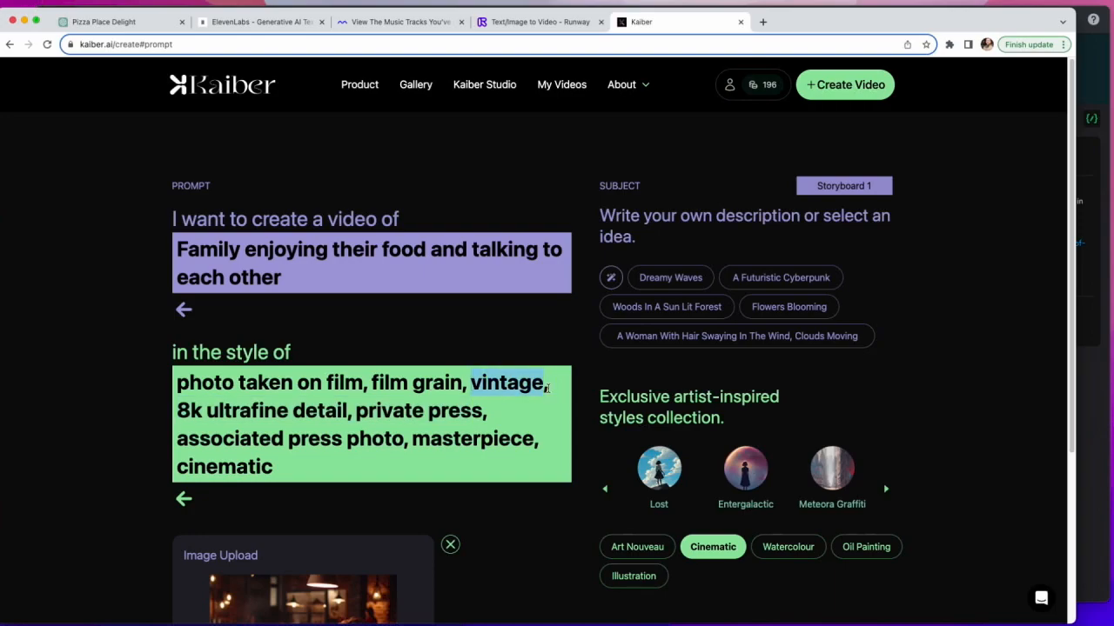
pyautogui.press('BackSpace')
pyautogui.press('BackSpace')
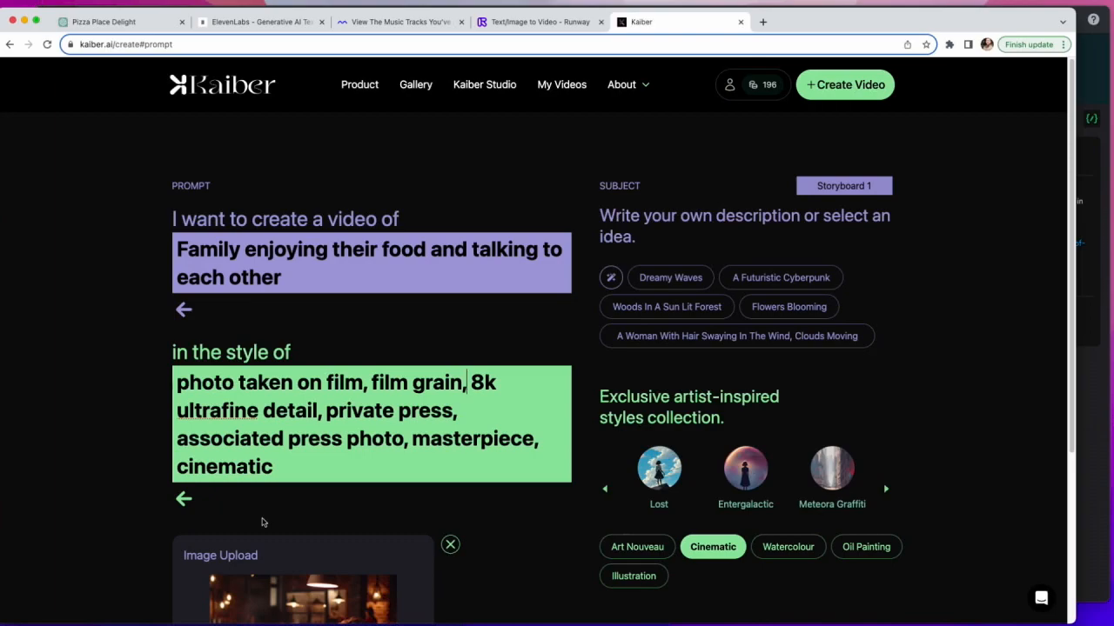
# Set Evolve to 3 in the video settings and generate the preview frames
pyautogui.scroll(-3, 505, 529)
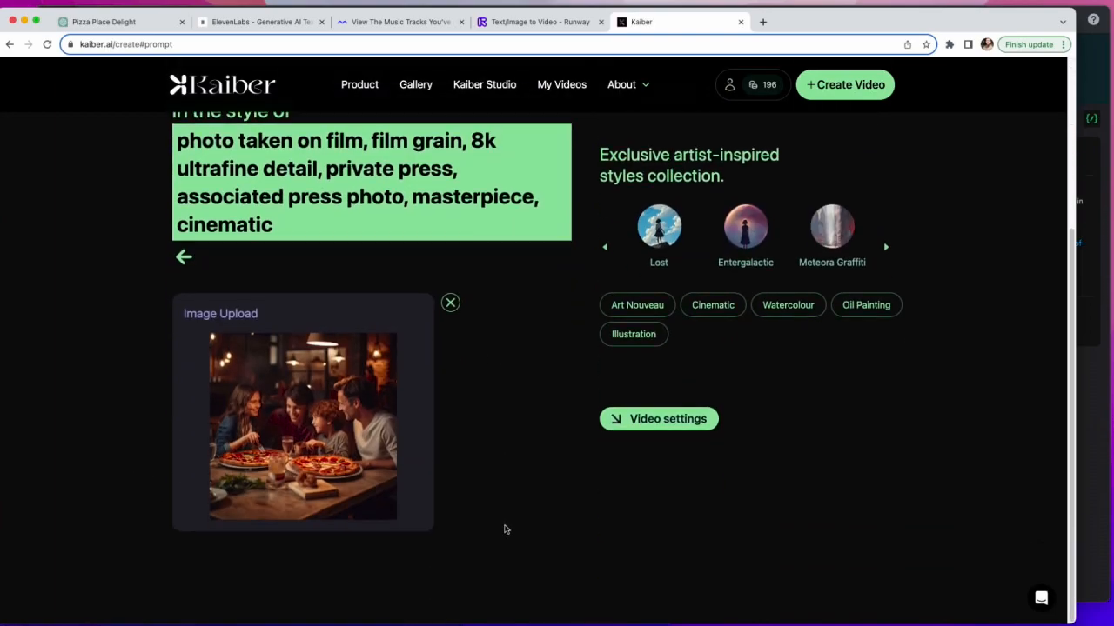
pyautogui.click(636, 427)
pyautogui.click(248, 248)
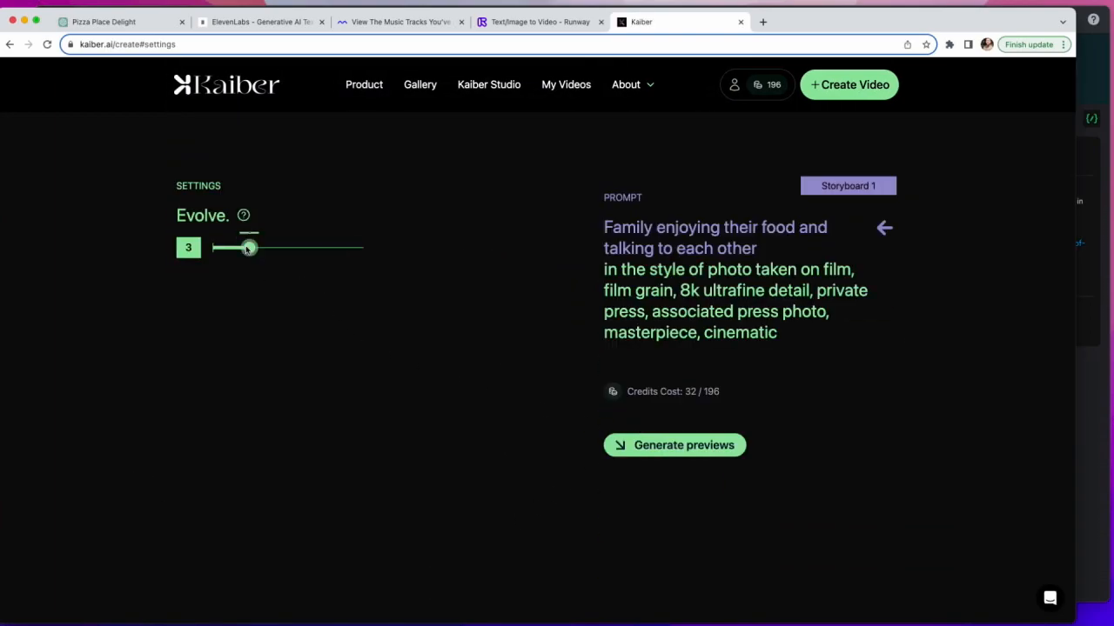
pyautogui.click(668, 460)
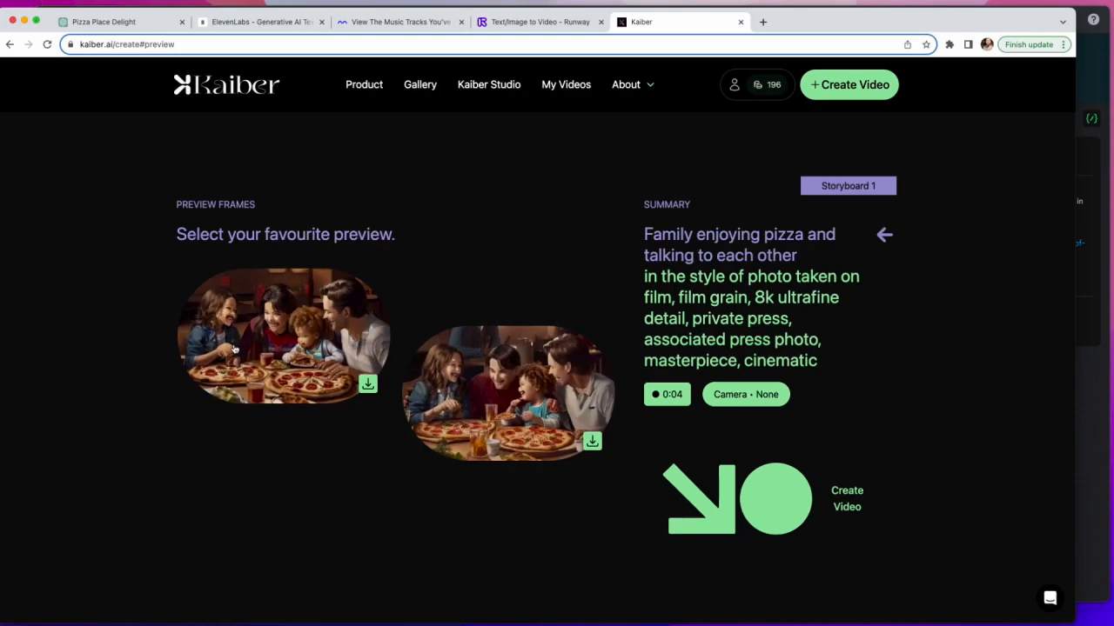
# Compare the two preview frames, choose the second one and create the video from it
pyautogui.click(244, 345)
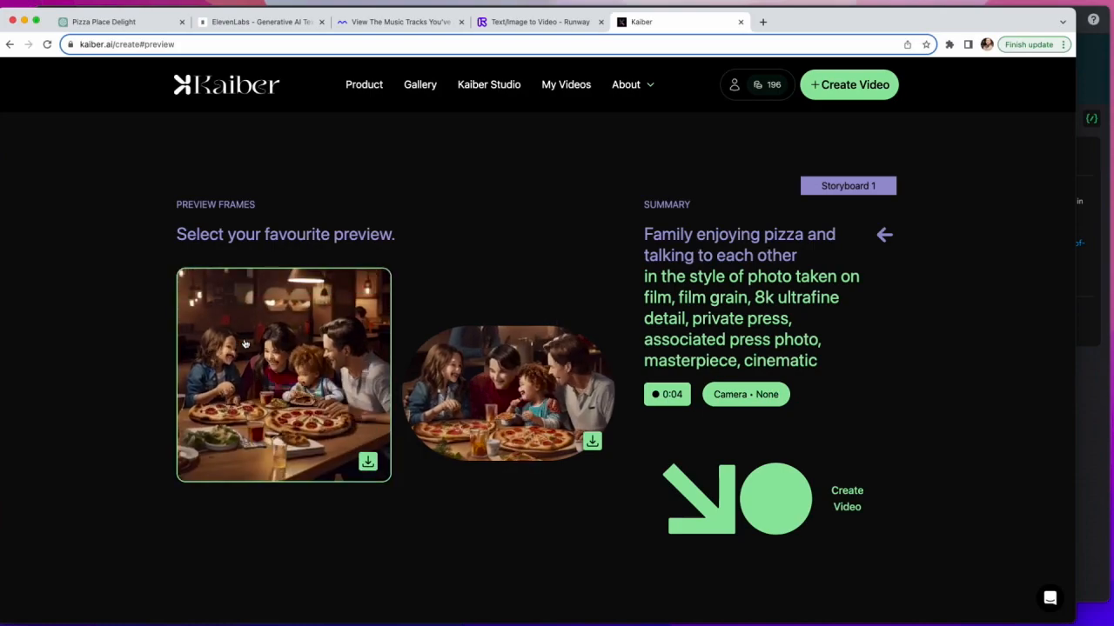
pyautogui.click(508, 386)
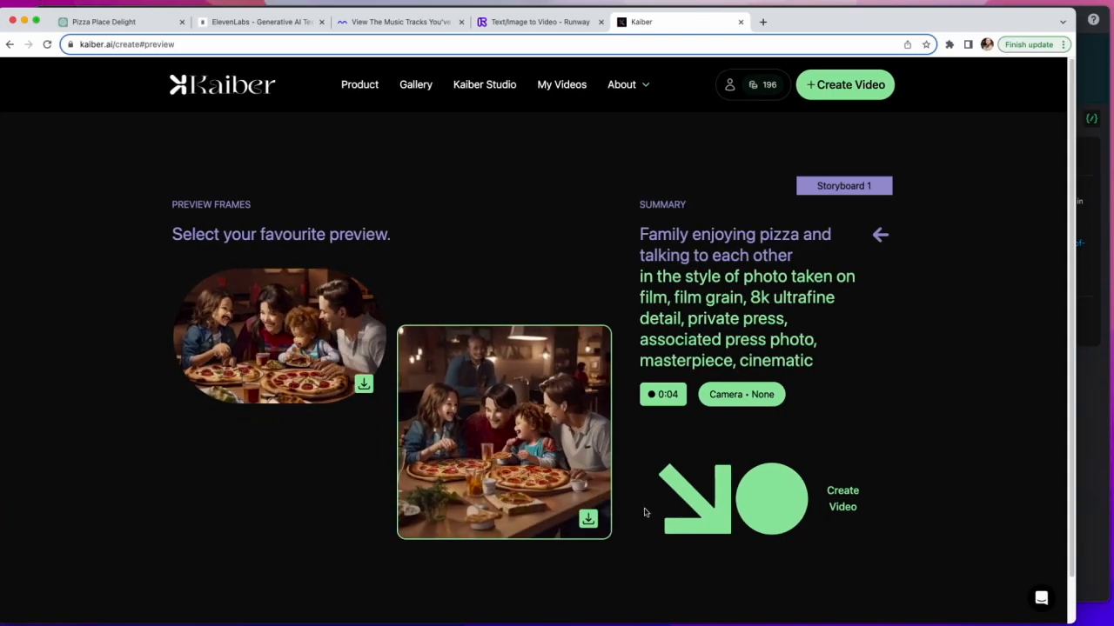
pyautogui.click(729, 509)
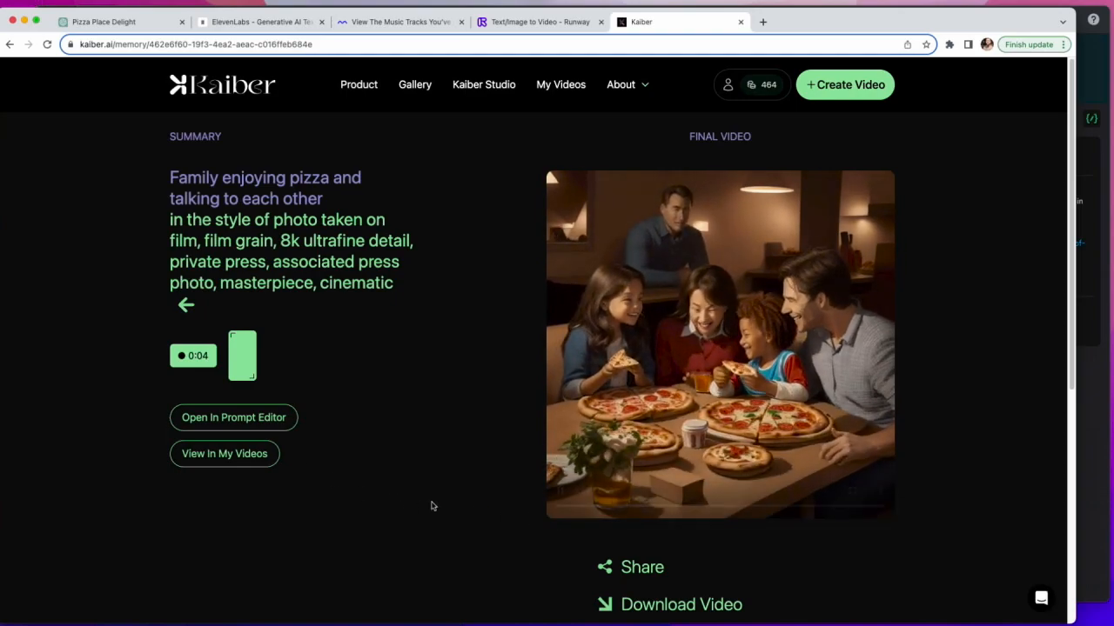
# Switch back to Runway and view the generated Gen-2 family clip
pyautogui.click(539, 21)
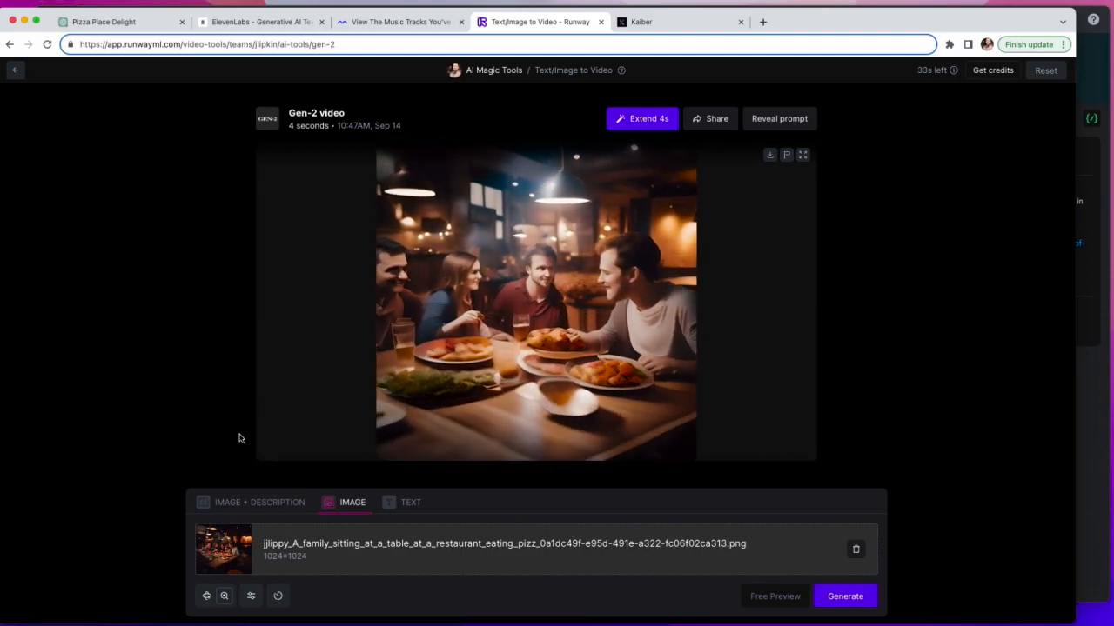
# Turn off the camera zoom for the family image and set the camera motion speed to 2
pyautogui.moveTo(585, 341)
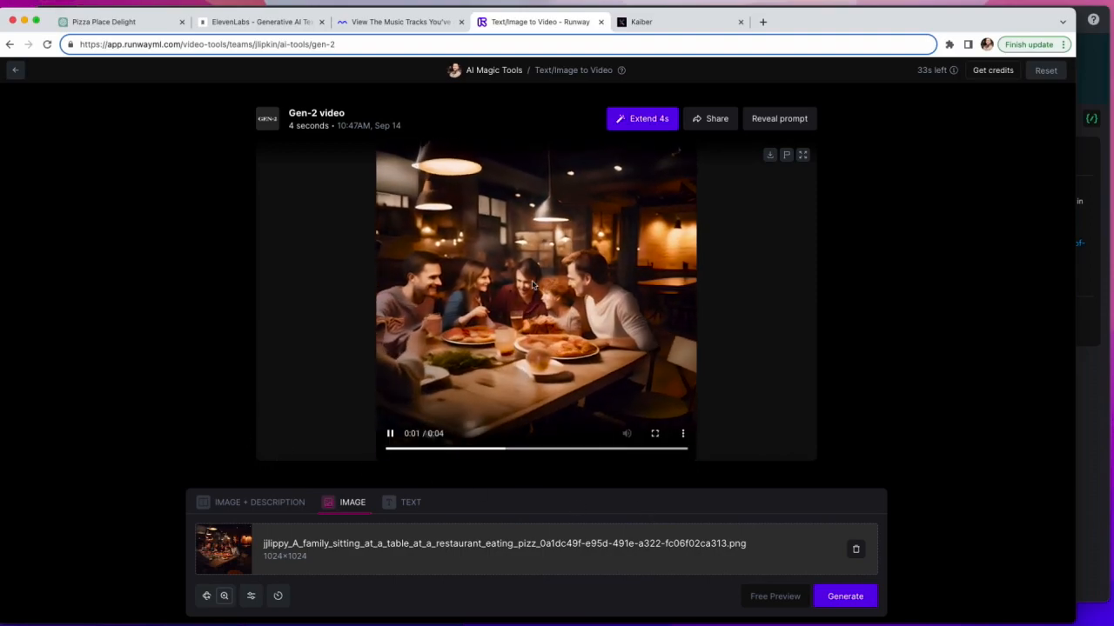
pyautogui.click(225, 597)
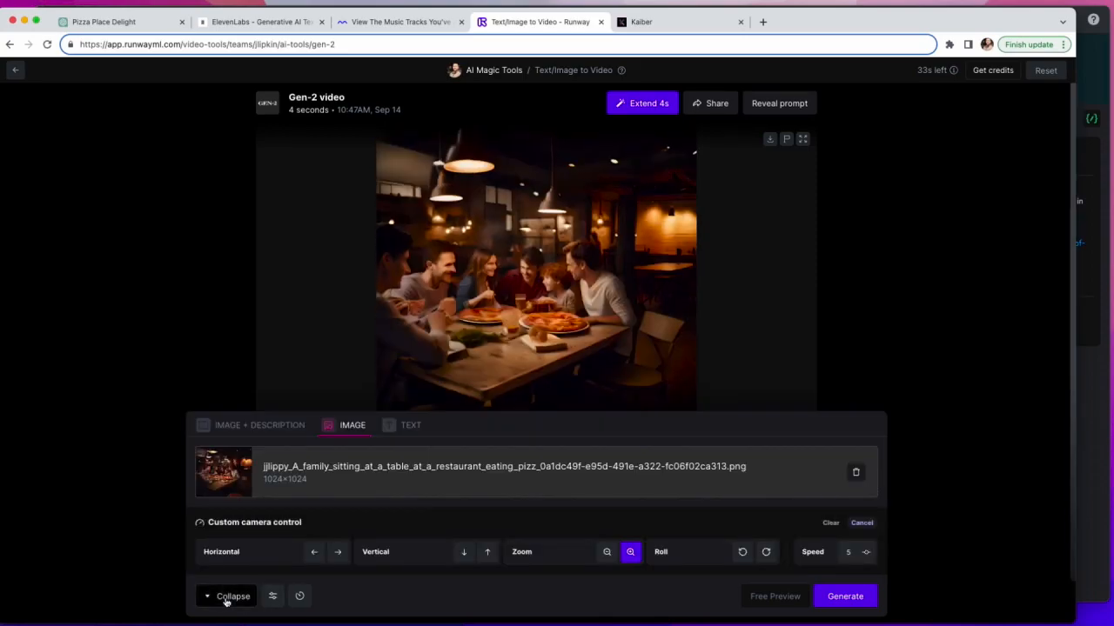
pyautogui.click(608, 554)
pyautogui.click(608, 555)
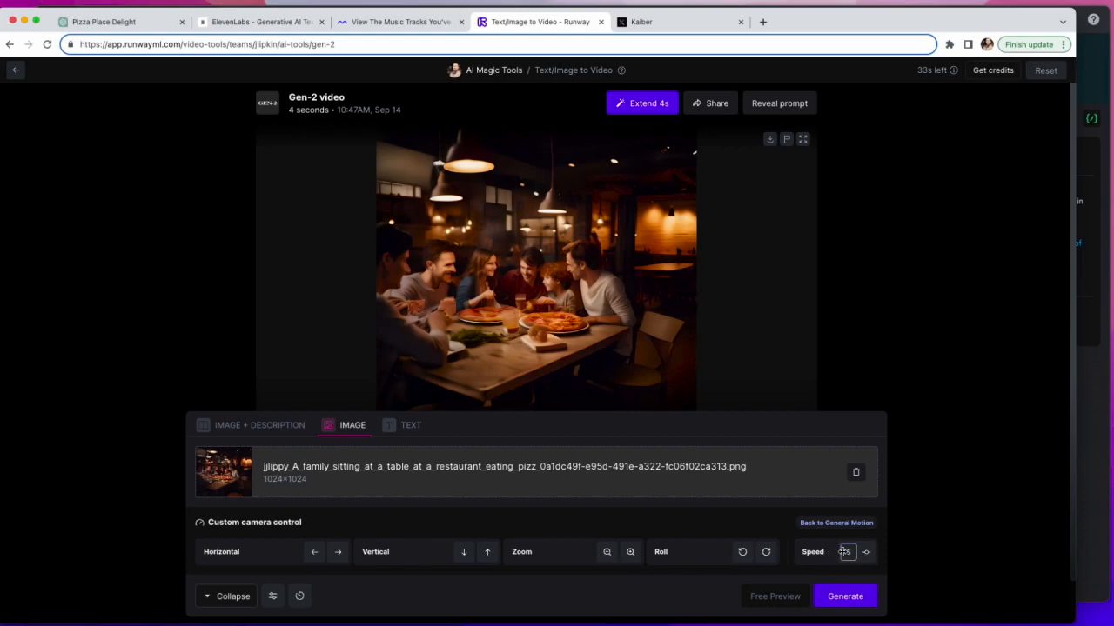
pyautogui.moveTo(849, 555); pyautogui.dragTo(833, 556)
pyautogui.click(233, 597)
pyautogui.click(245, 600)
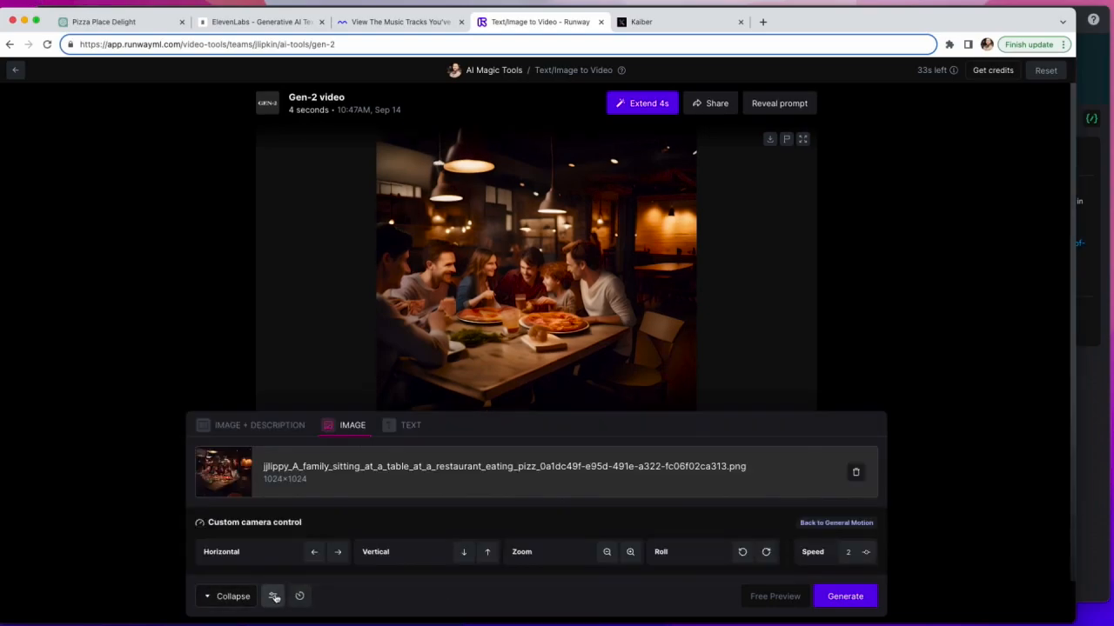
# Check the general settings and generate a new Gen-2 clip from the family image
pyautogui.click(273, 597)
pyautogui.click(273, 597)
pyautogui.click(220, 597)
pyautogui.click(834, 597)
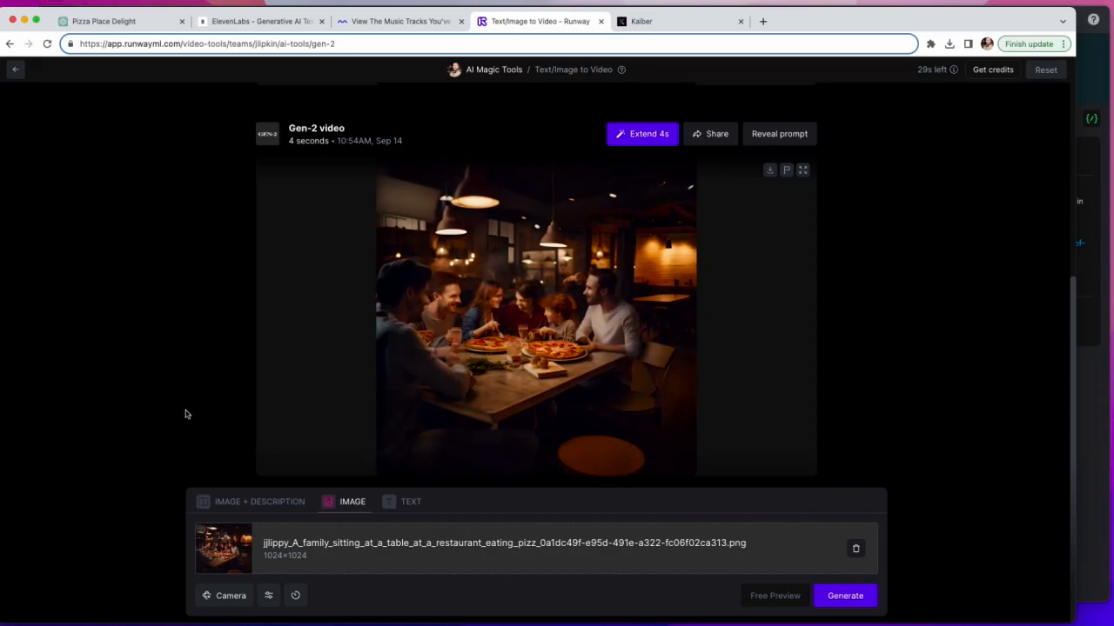
# Download the new family clip to the Animations folder and reset the Gen-2 workspace
pyautogui.click(769, 170)
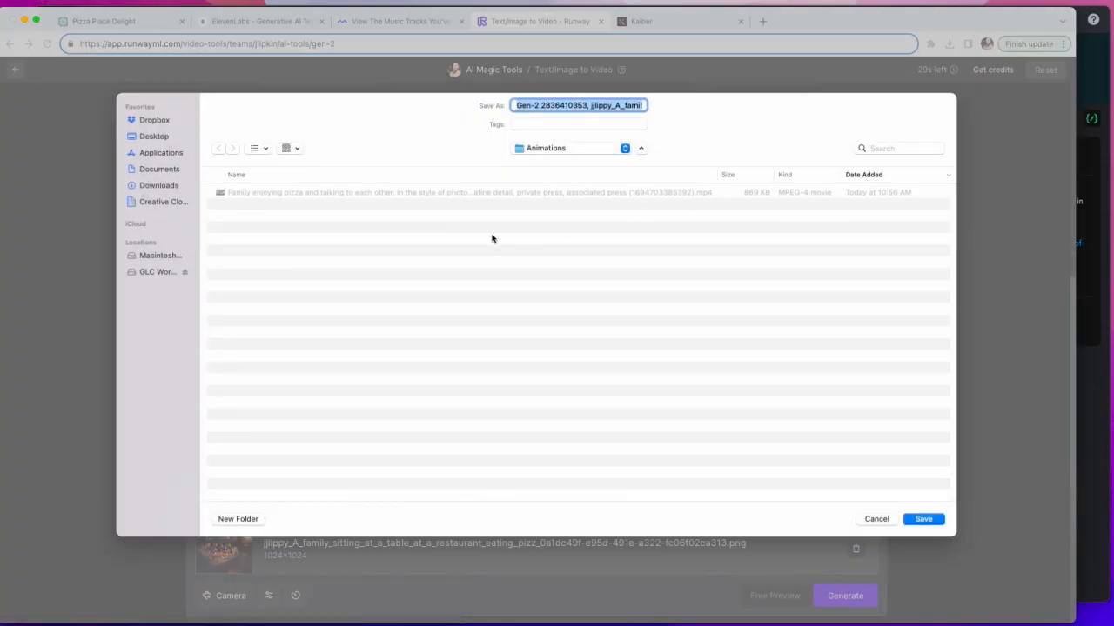
pyautogui.click(913, 520)
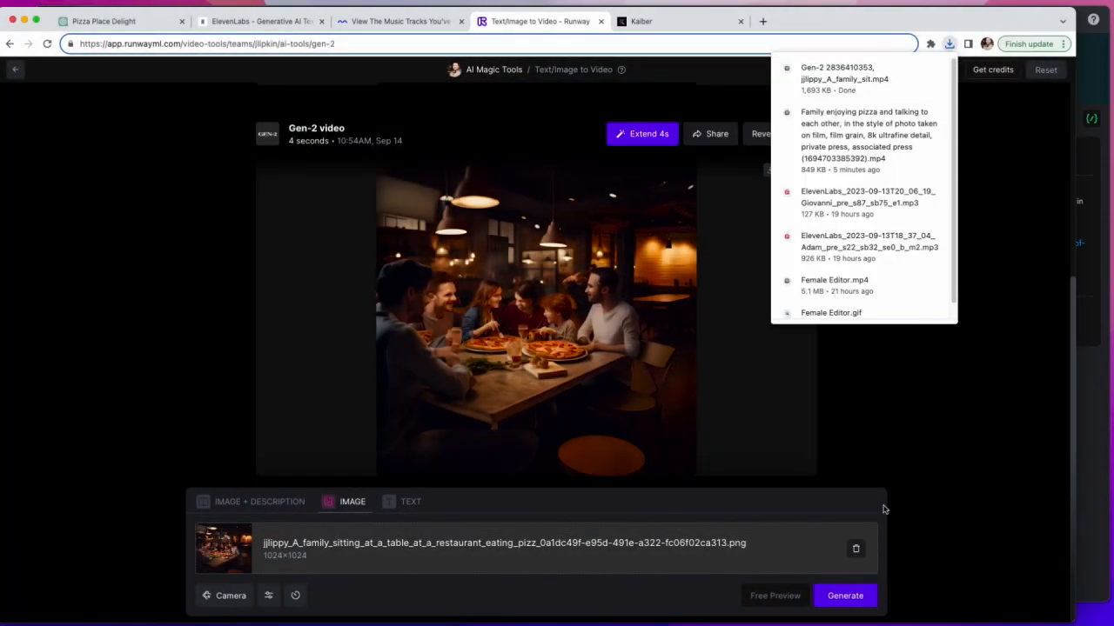
pyautogui.click(187, 392)
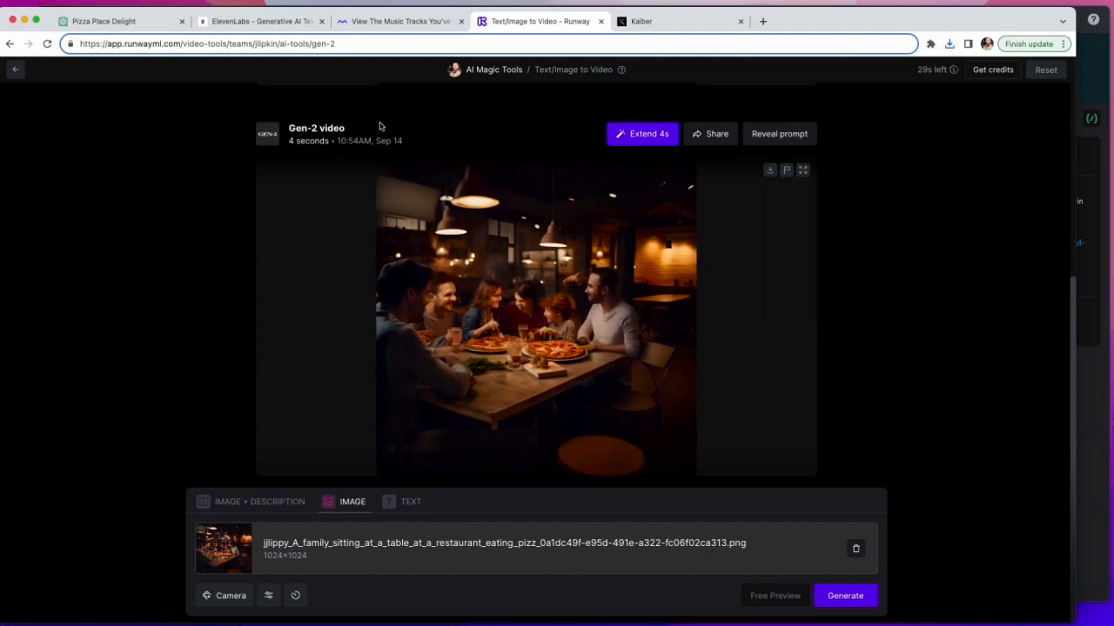
pyautogui.click(1037, 75)
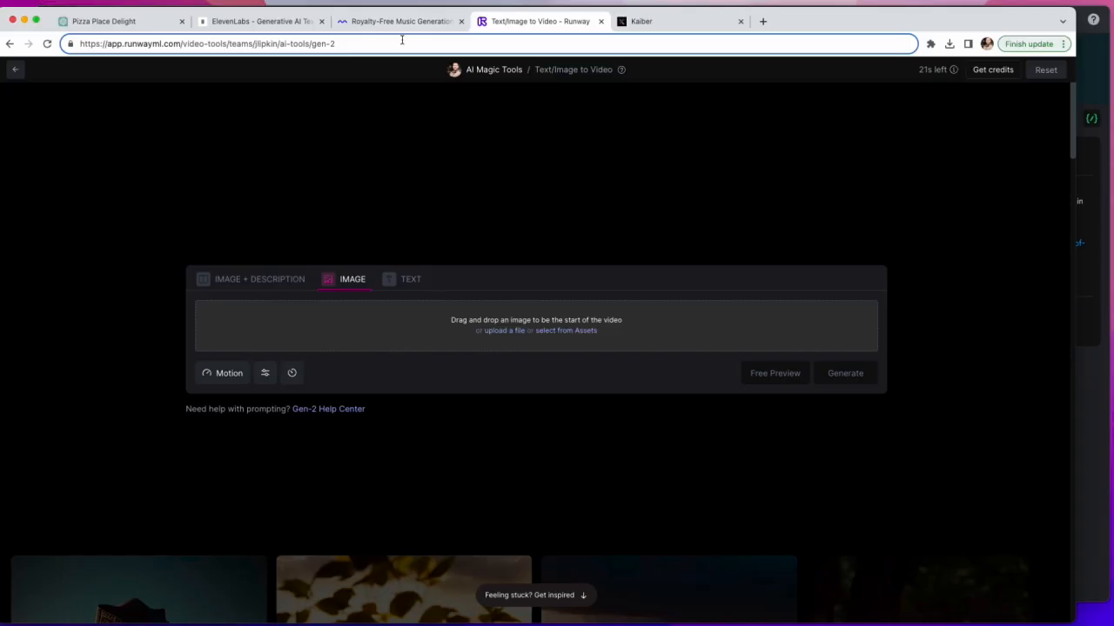
# Switch to Mubert and generate a 40-second track in the Chill genre
pyautogui.click(405, 22)
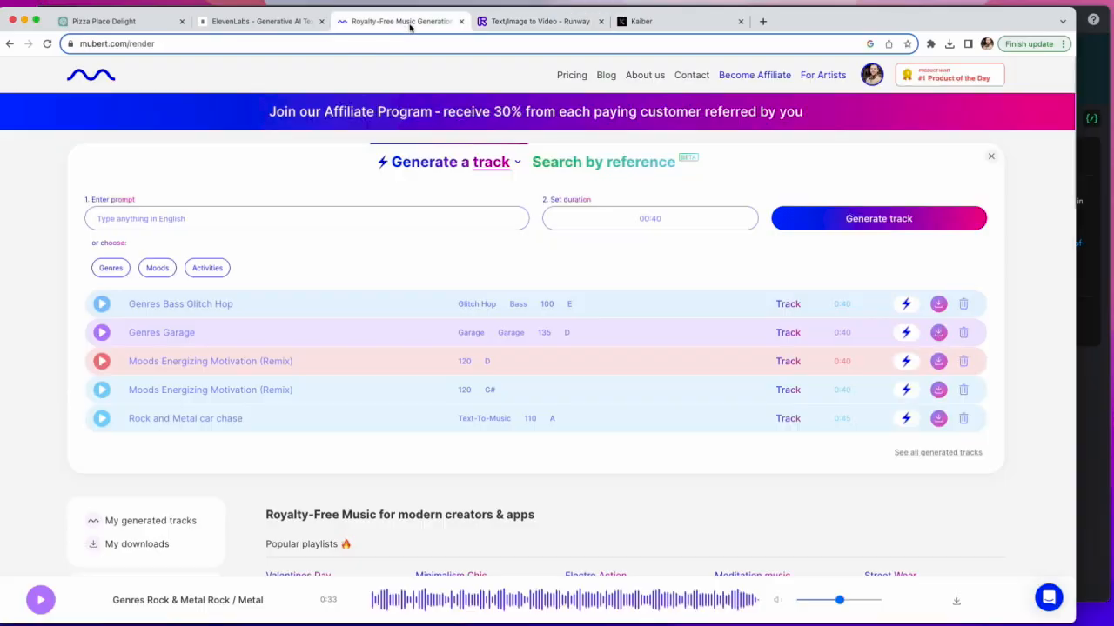
pyautogui.click(117, 269)
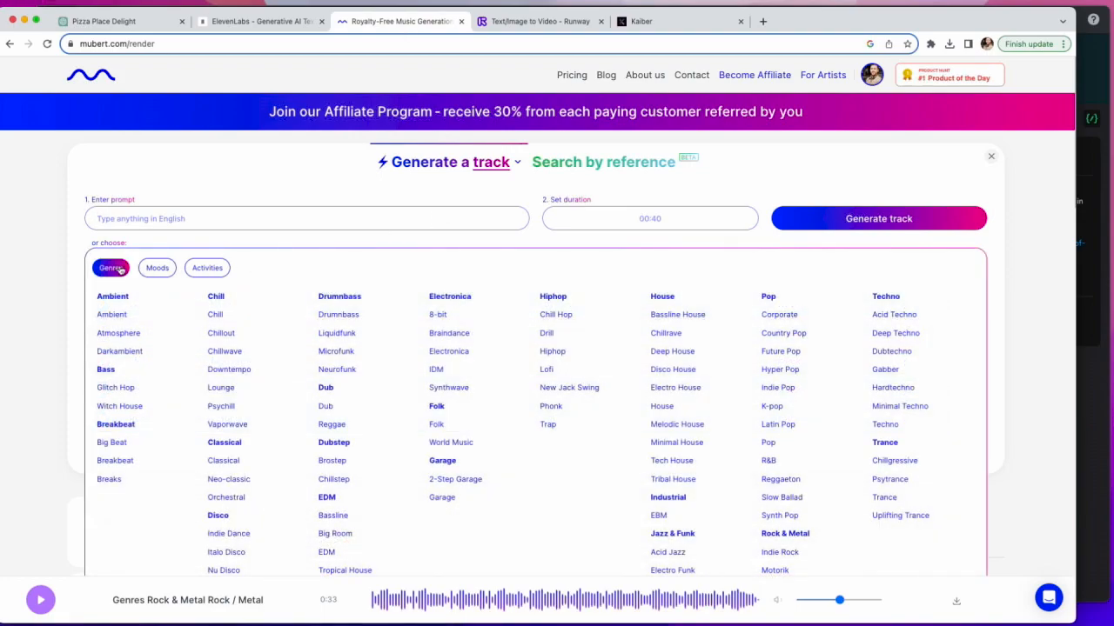
pyautogui.click(217, 316)
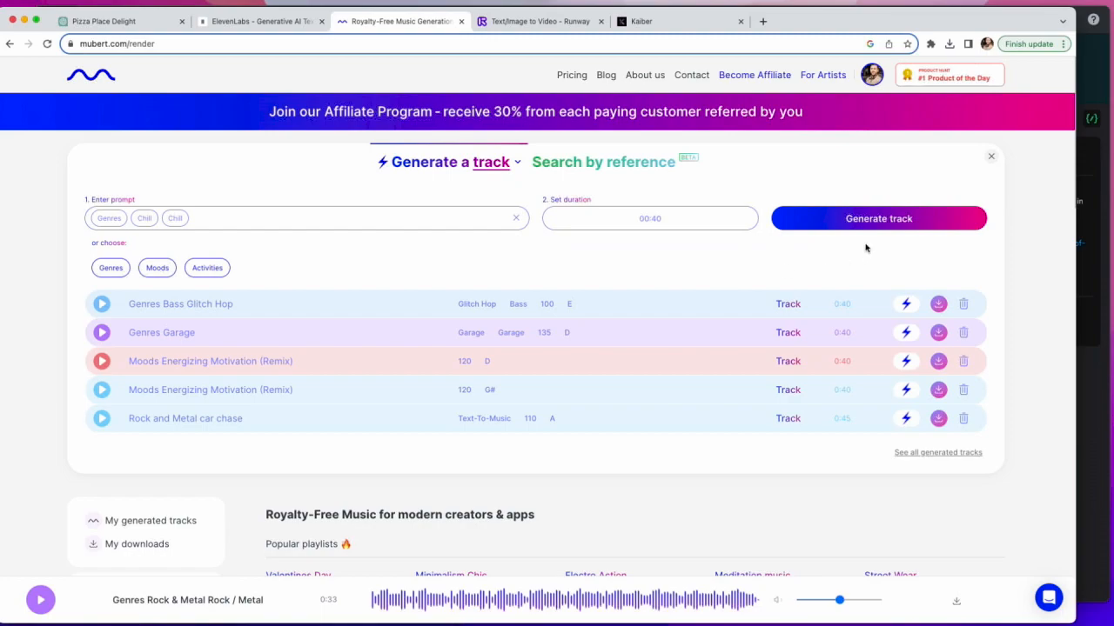
pyautogui.click(814, 223)
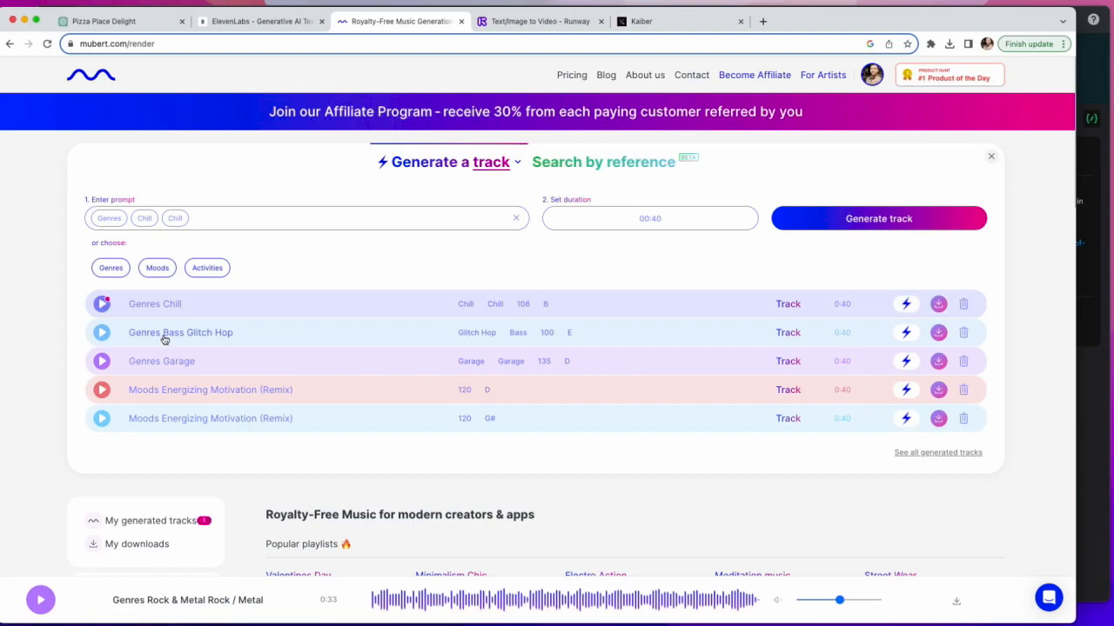
# Preview the Chill track and generate another 40-second track with the Energizing Upbeat mood
pyautogui.click(102, 303)
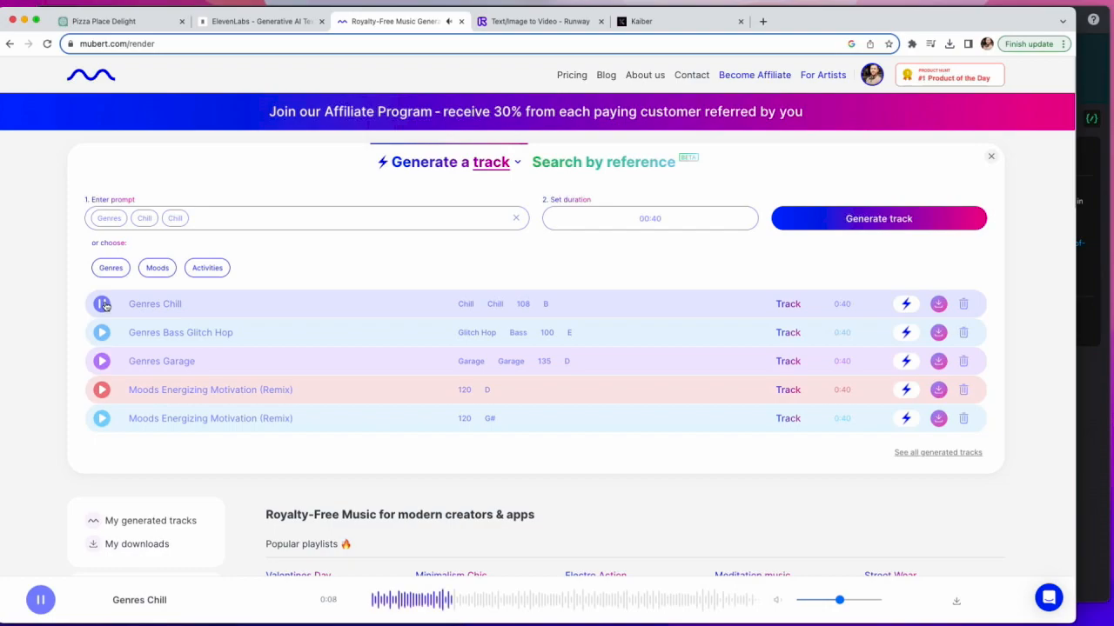
pyautogui.click(105, 305)
pyautogui.click(172, 268)
pyautogui.click(445, 405)
pyautogui.click(879, 219)
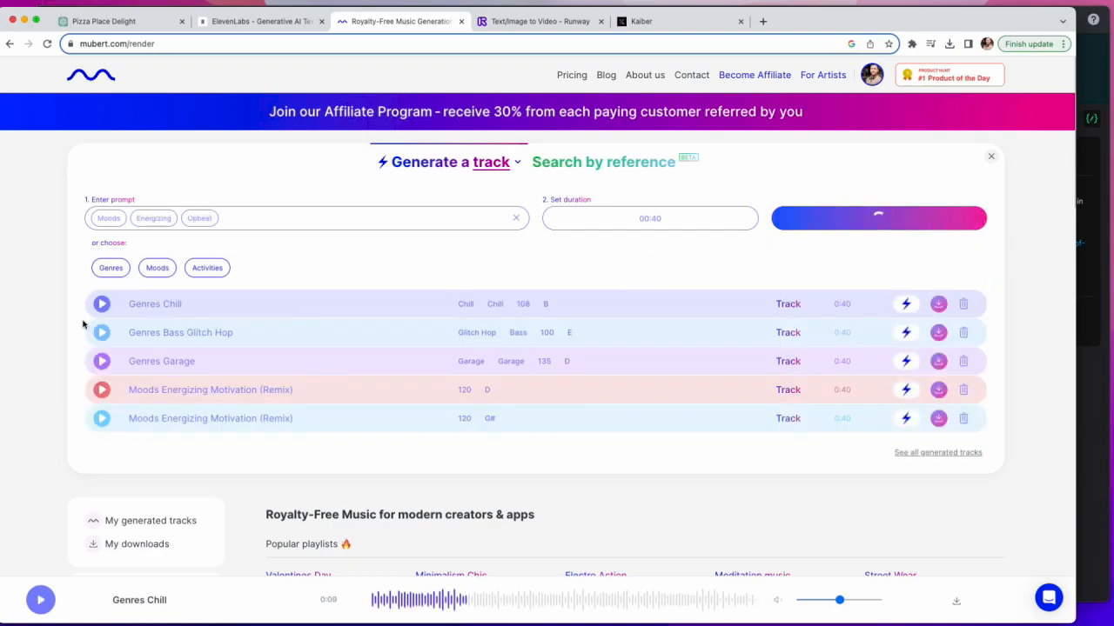
# Generate a Pop genre track and add the Moods Energizing Upbeat track to the downloads
pyautogui.click(921, 212)
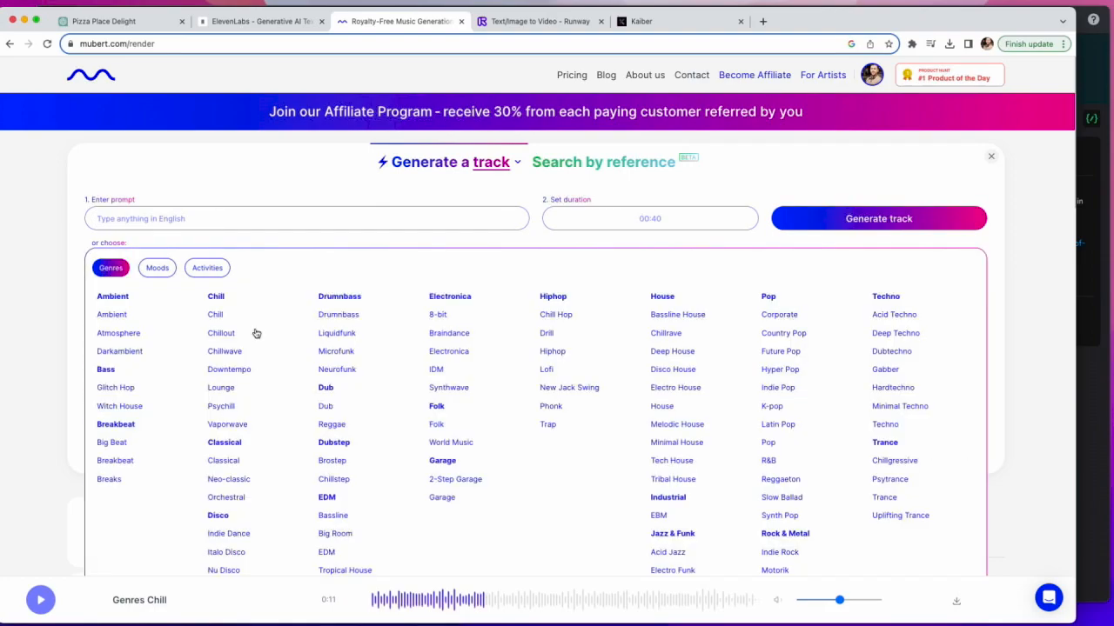
pyautogui.scroll(-3, 778, 447)
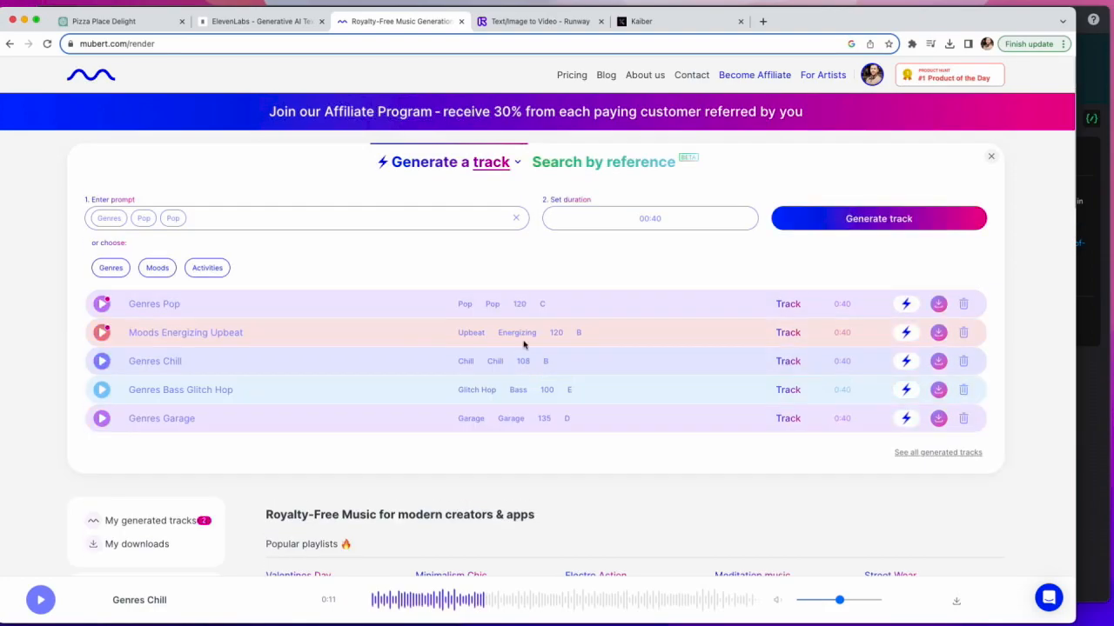
pyautogui.click(523, 345)
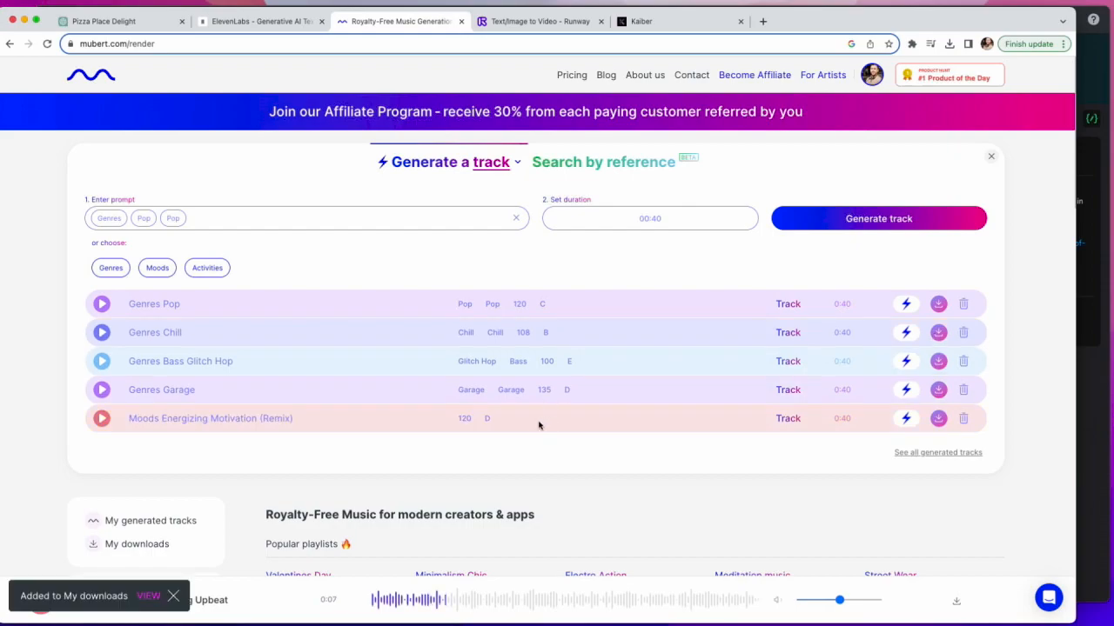
# Save the Moods Energizing Upbeat track from My Downloads into the AI PROMO folder
pyautogui.click(148, 598)
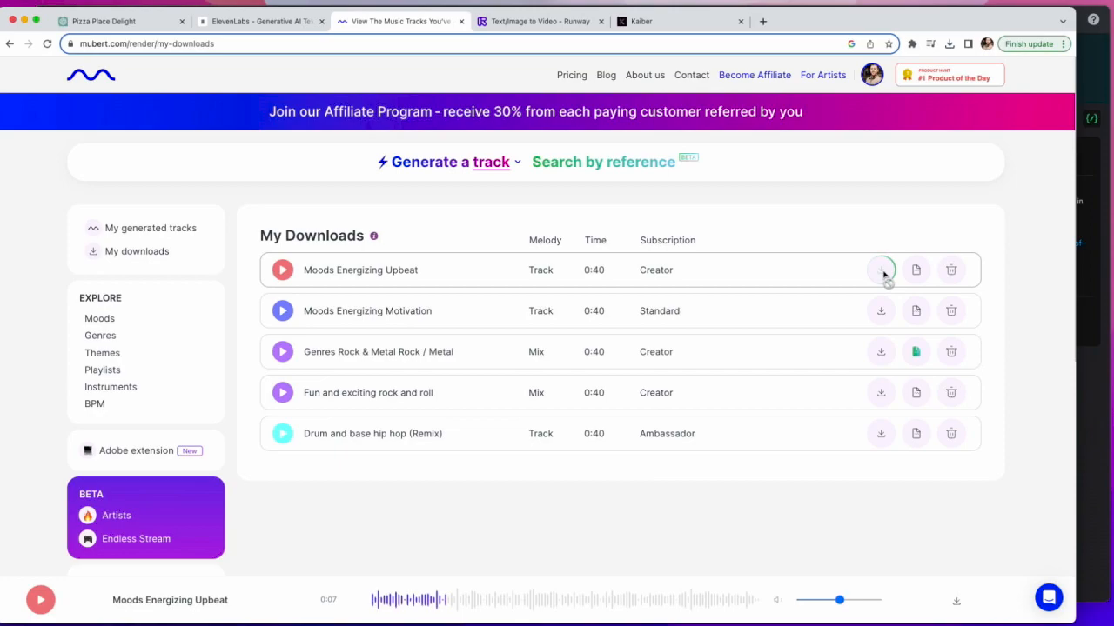
pyautogui.click(881, 272)
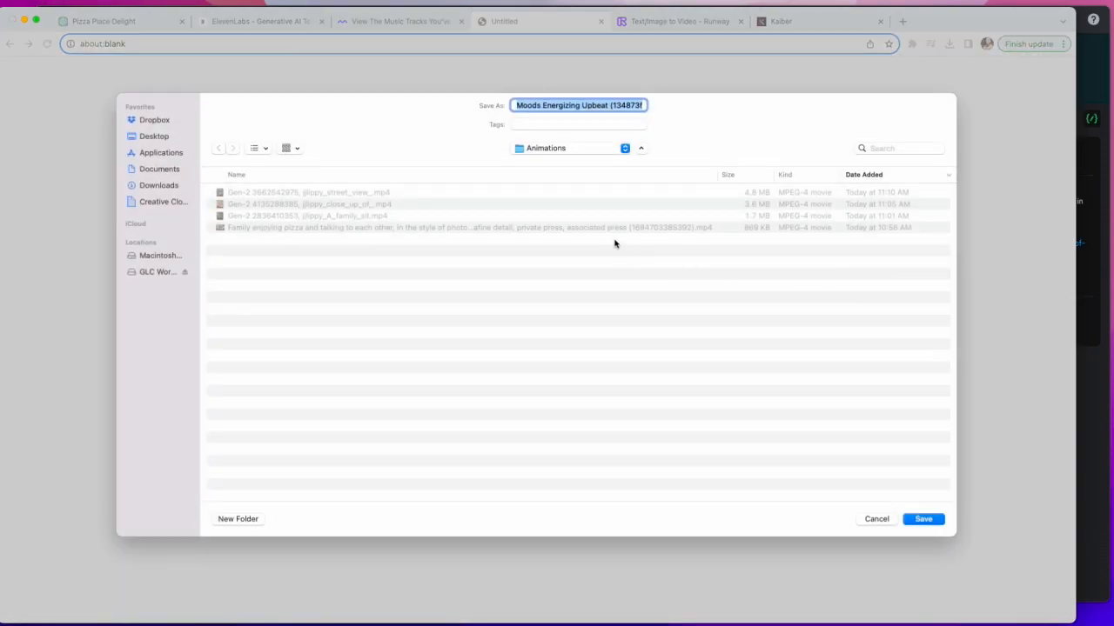
pyautogui.click(591, 150)
pyautogui.click(585, 162)
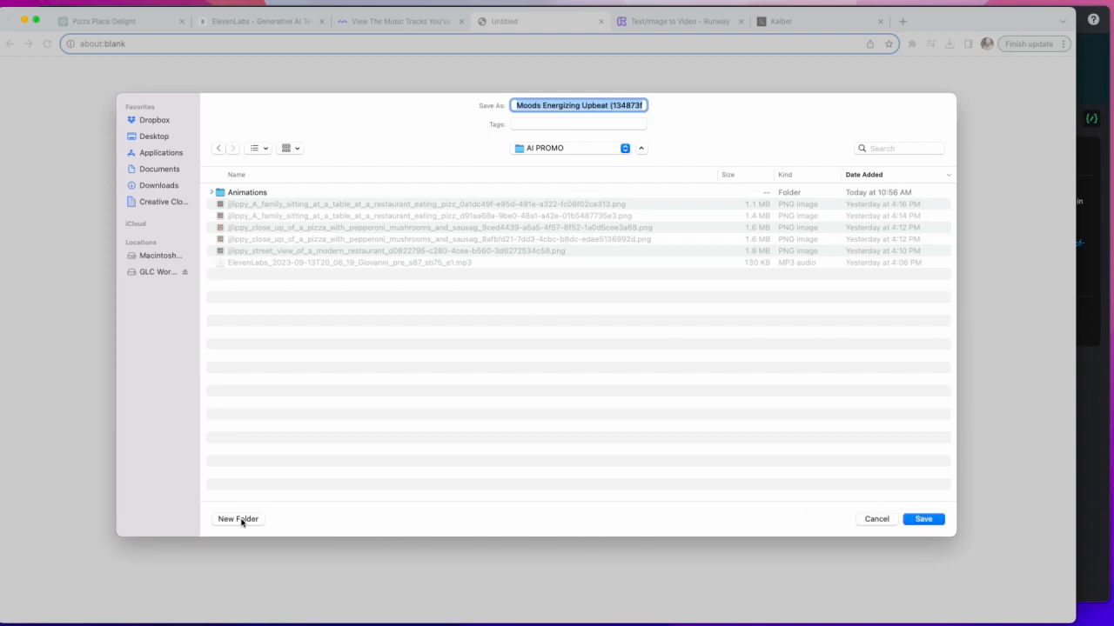
pyautogui.click(923, 520)
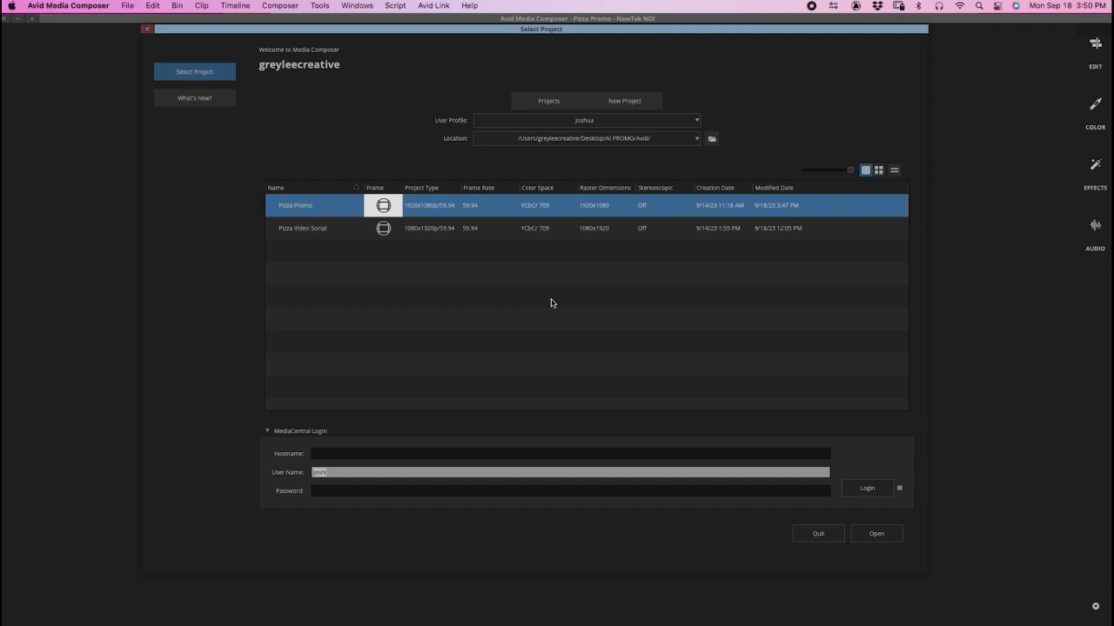
# Switch to Avid Media Composer and open the Pizza Video Social project
pyautogui.click(305, 233)
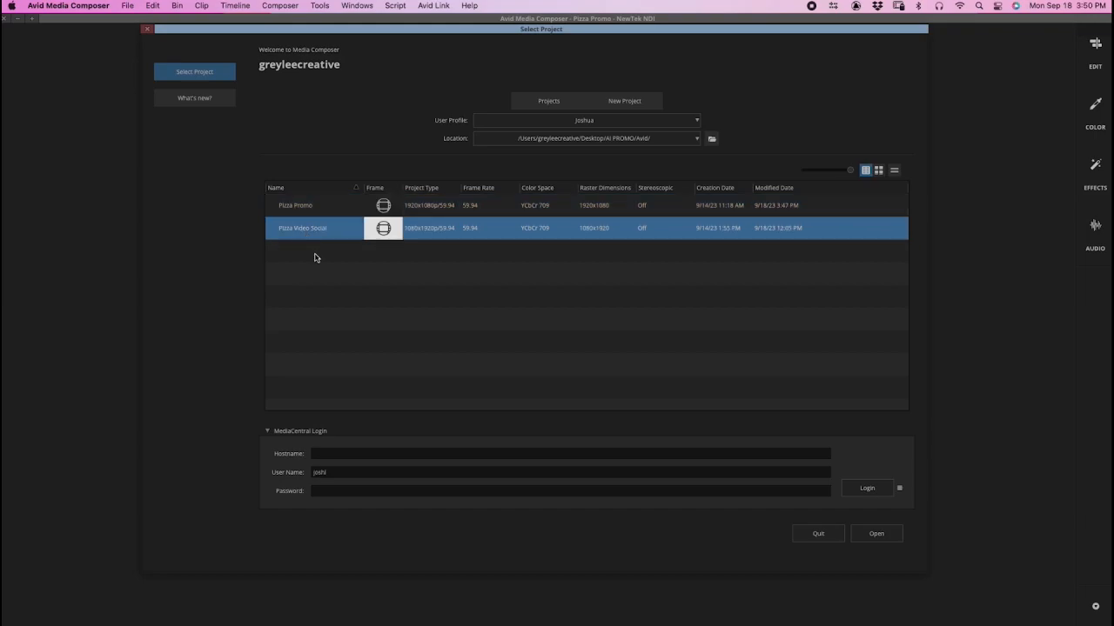
pyautogui.press('Return')
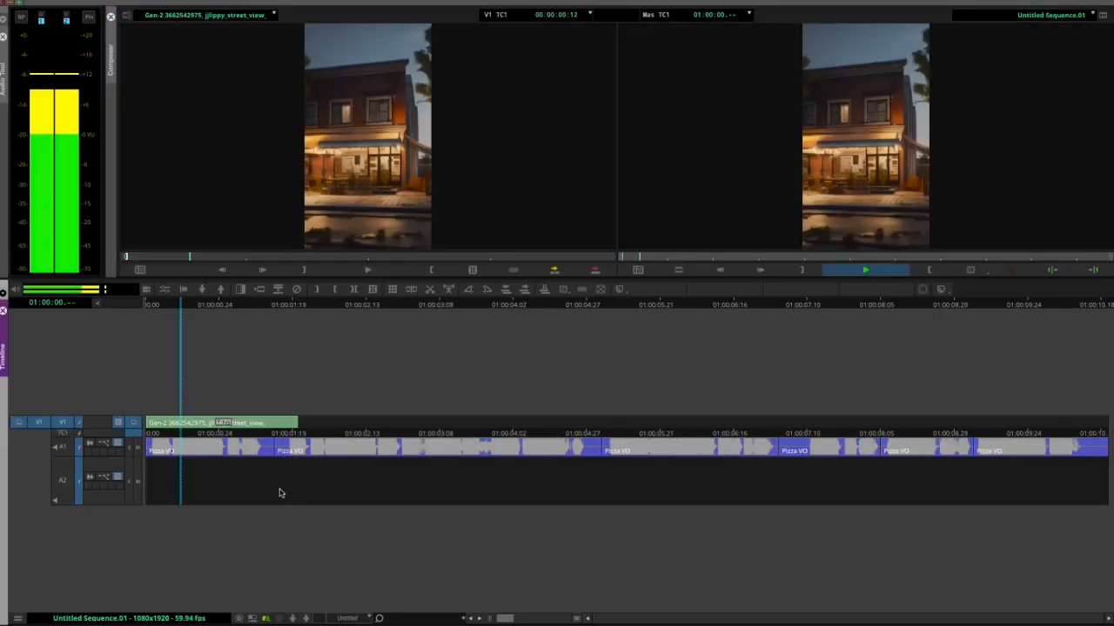
# Add the pizza oven, family and pizza close-up clips to V1 after the street view clip, over the voiceover
pyautogui.click(604, 480)
pyautogui.press('i')
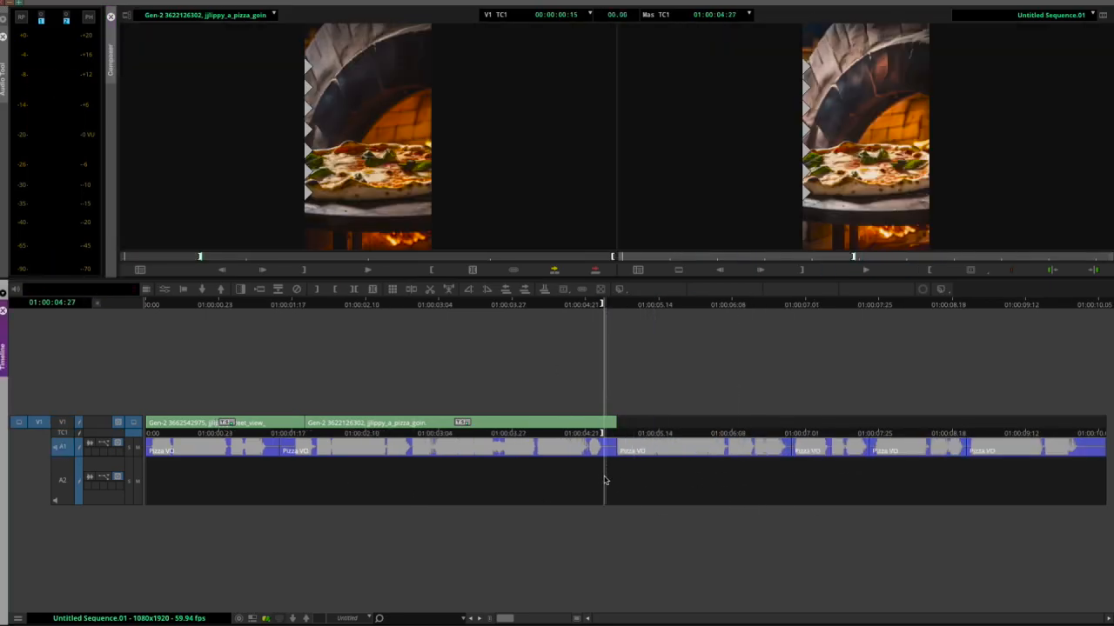
pyautogui.click(763, 442)
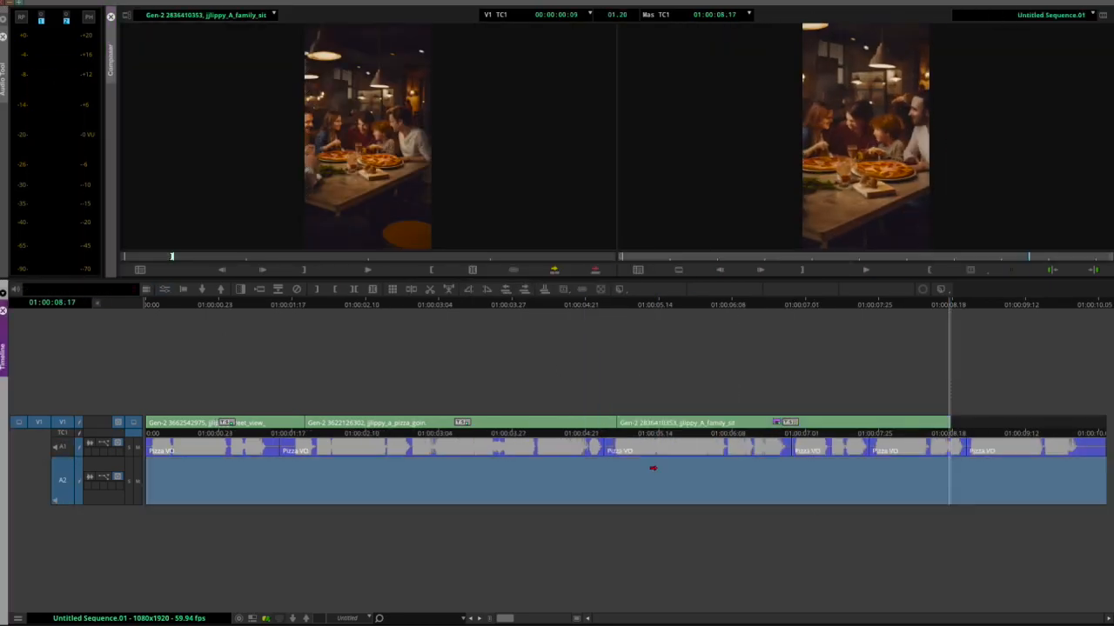
# Add Dissolve transitions at the cuts between the clips on V1
pyautogui.press('\\')
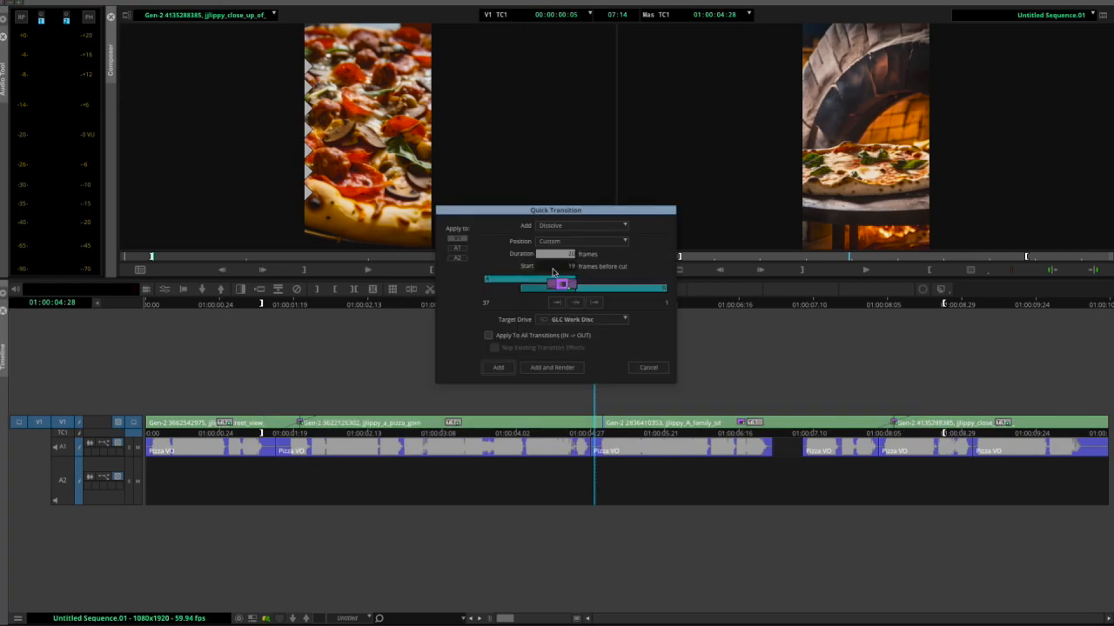
pyautogui.press('Return')
pyautogui.click(644, 442)
pyautogui.press('\\')
pyautogui.press('Return')
pyautogui.click(816, 443)
pyautogui.press('i')
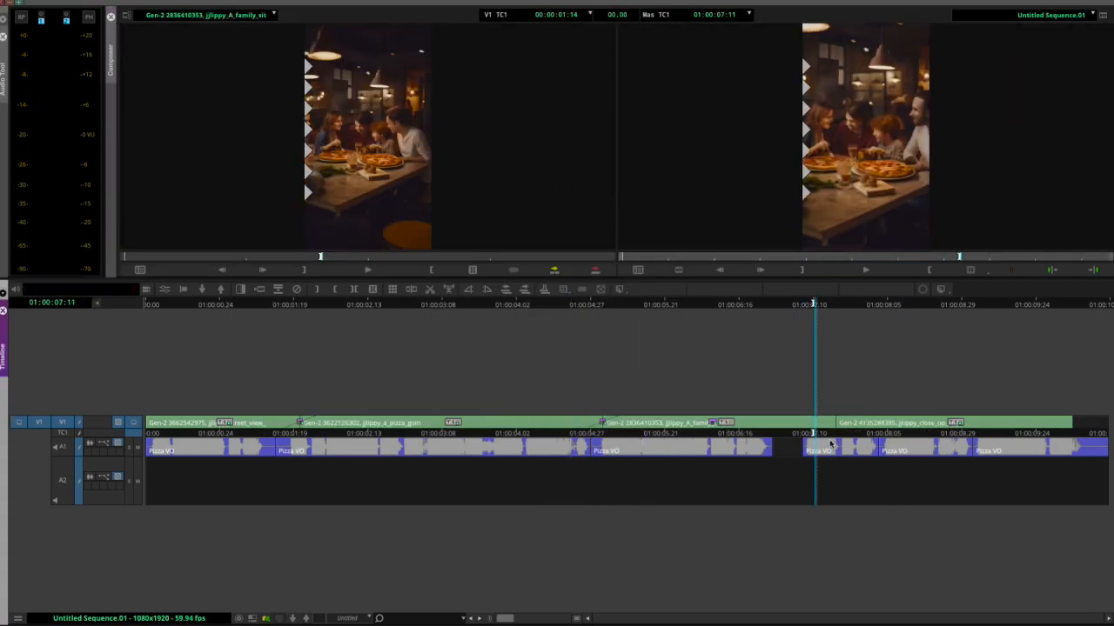
pyautogui.press('\\')
pyautogui.press('Return')
# Lay the Moods Energizing Upbeat music on tracks A3 and A4 from the start of the sequence
pyautogui.press('Home')
pyautogui.press('b')
pyautogui.press('space')
pyautogui.press('u')
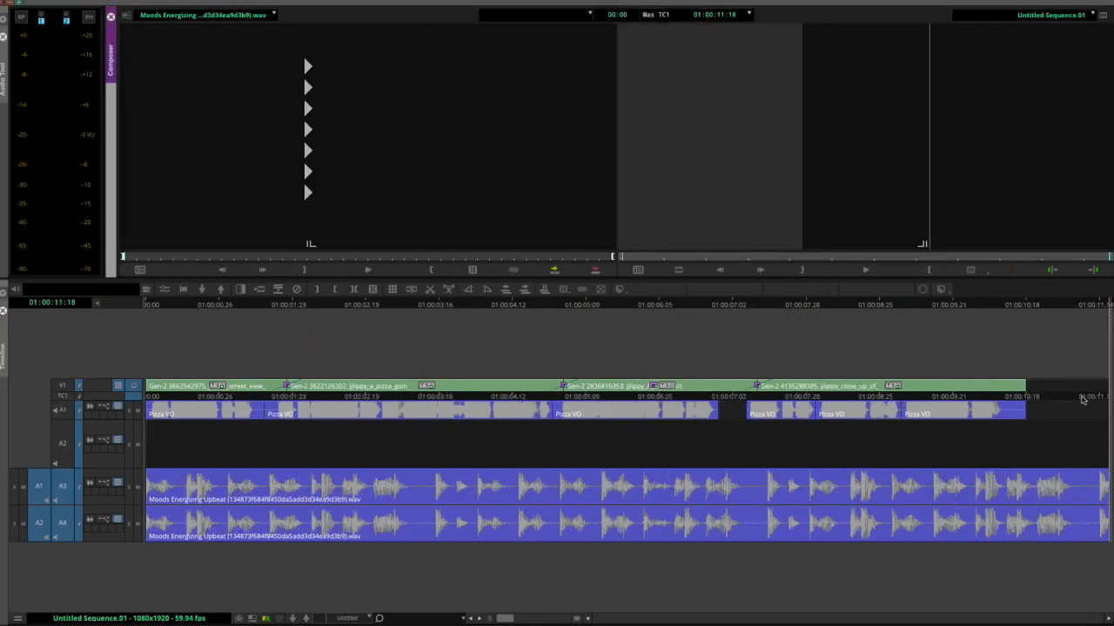
# Add a closing transition to the last clip and the music, and play the sequence from the start
pyautogui.press('\\')
pyautogui.click(583, 225)
pyautogui.click(581, 273)
pyautogui.press('Return')
pyautogui.press('Home')
pyautogui.press('space')
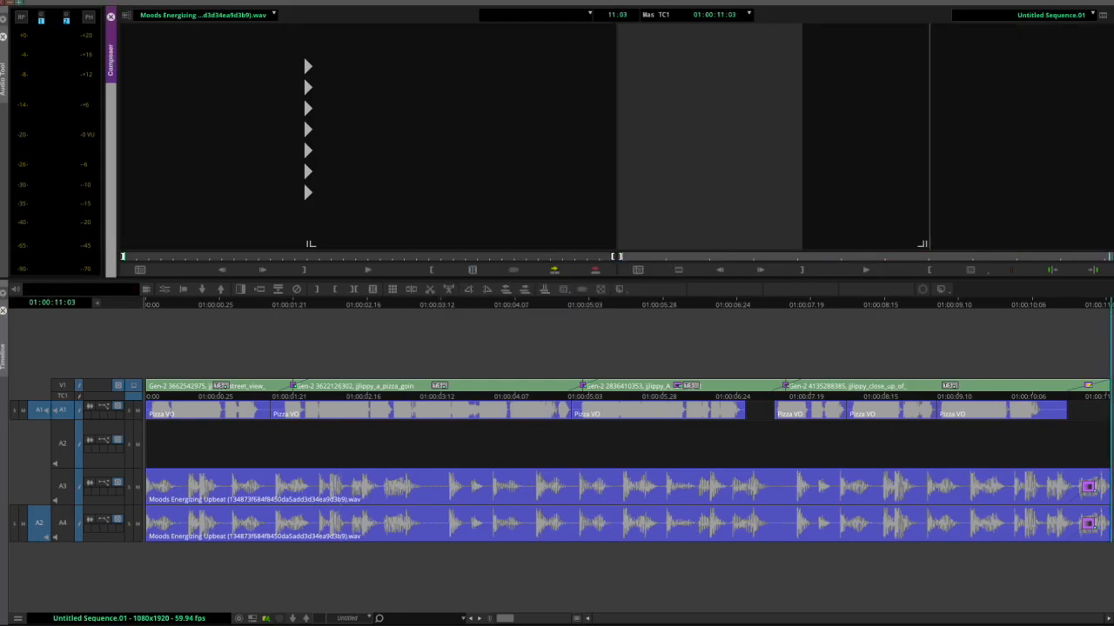